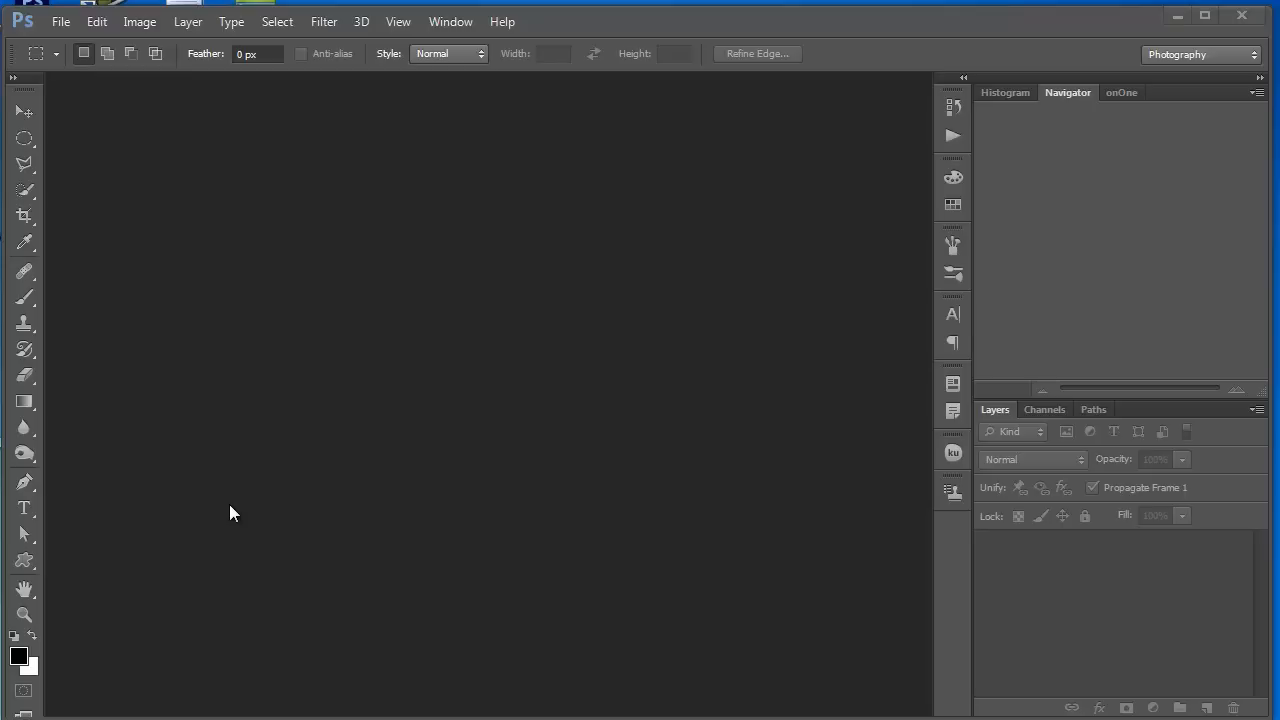
# Create a new 800 x 800 pixel RGB document at 72 pixels/inch with the background colour as its contents
pyautogui.click(58, 22)
pyautogui.click(66, 40)
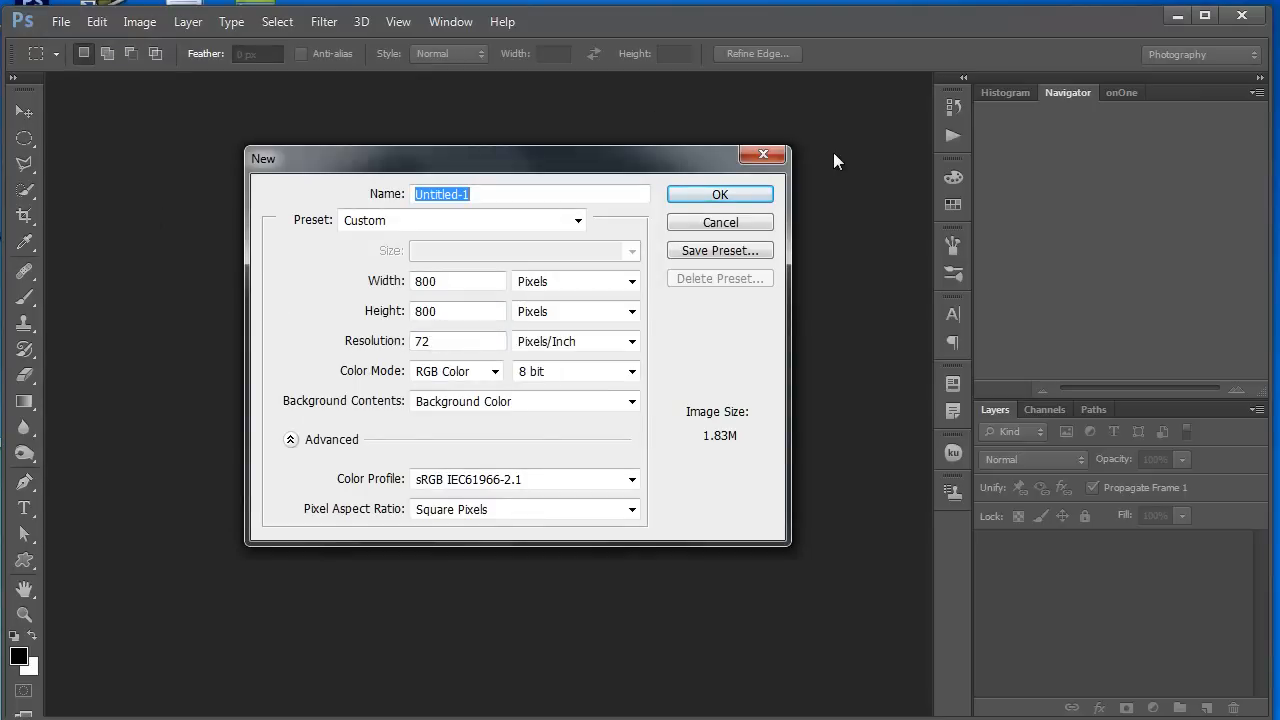
pyautogui.click(752, 194)
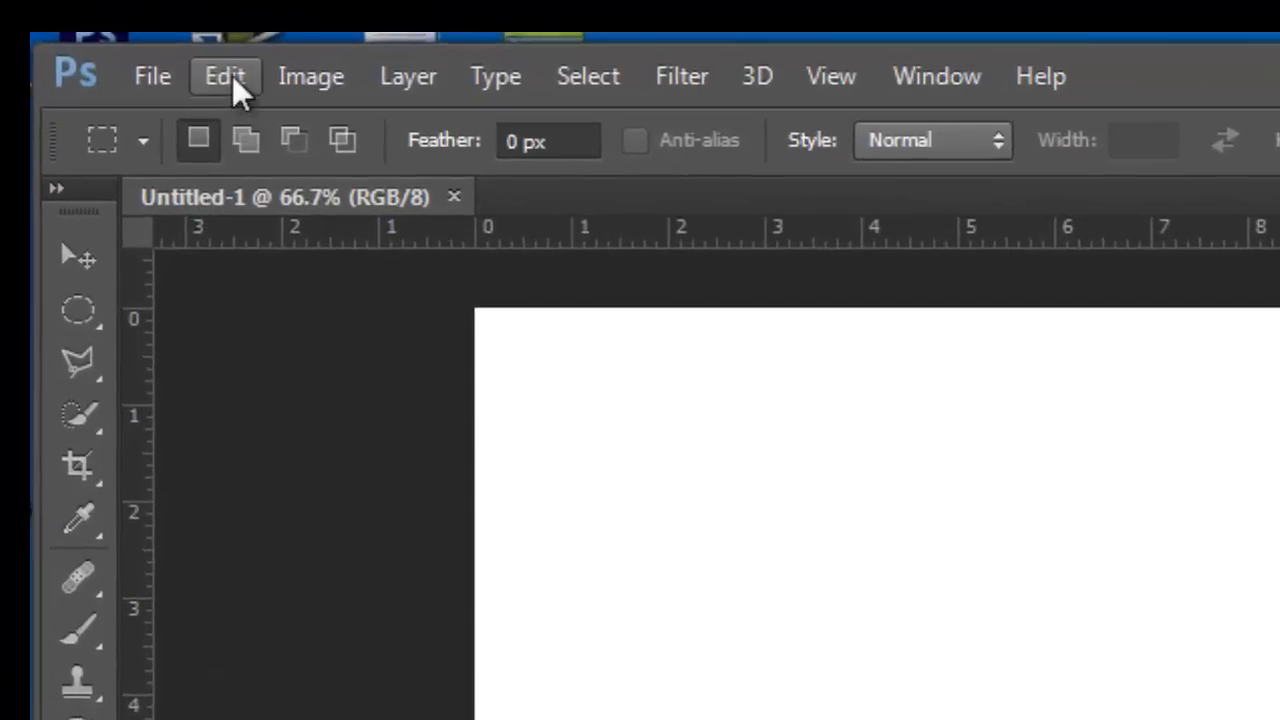
# Fill the blank canvas with the blue bubbly custom pattern in Normal mode at 100% opacity
pyautogui.click(98, 22)
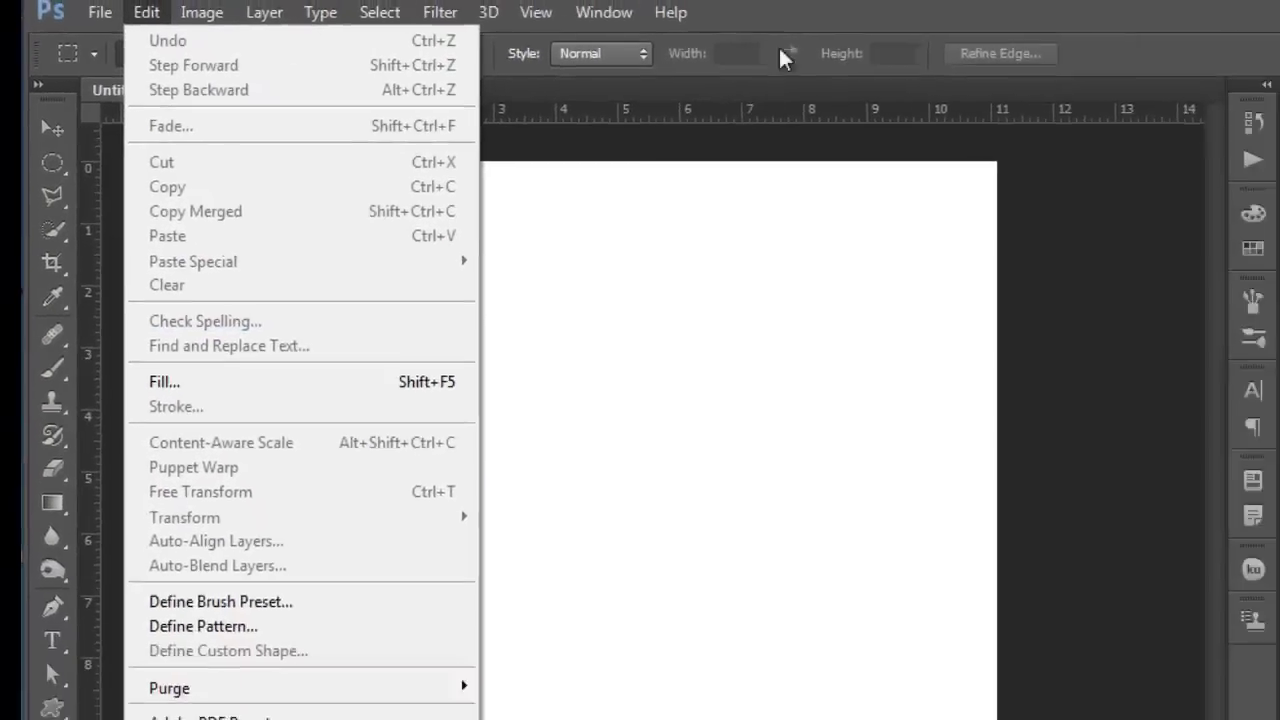
pyautogui.click(843, 57)
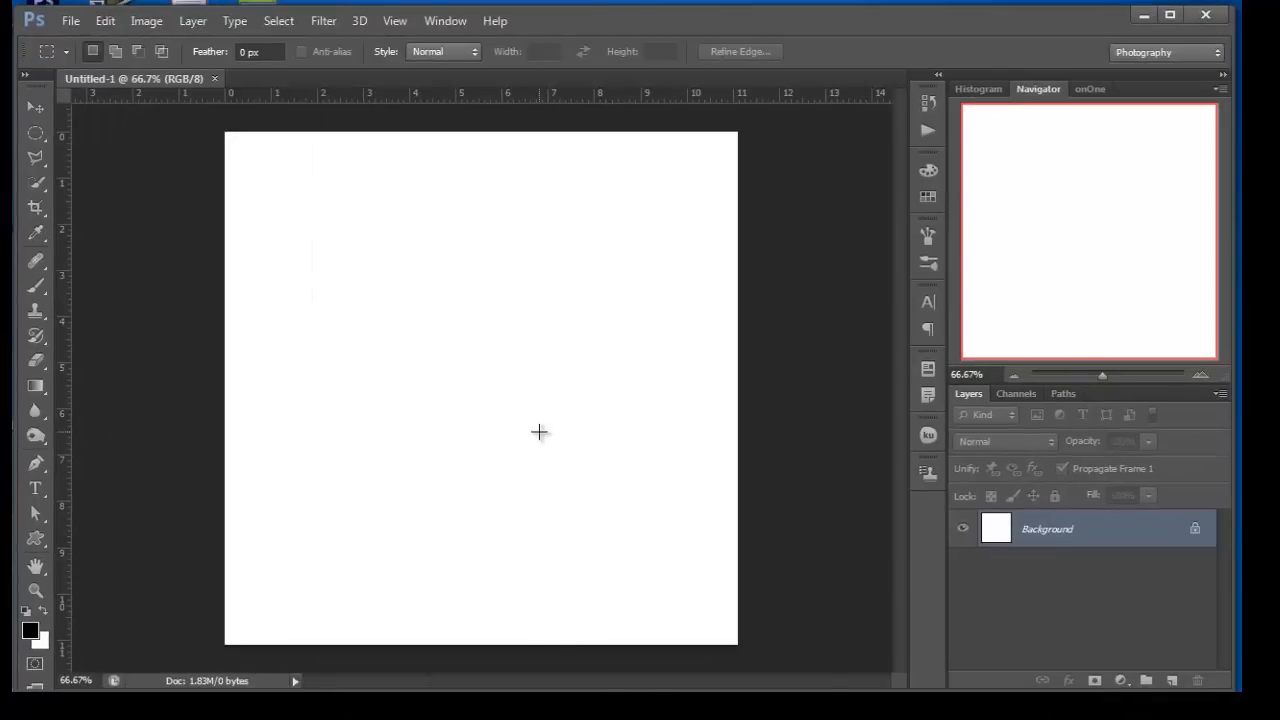
pyautogui.hotkey('shift', 'F5')
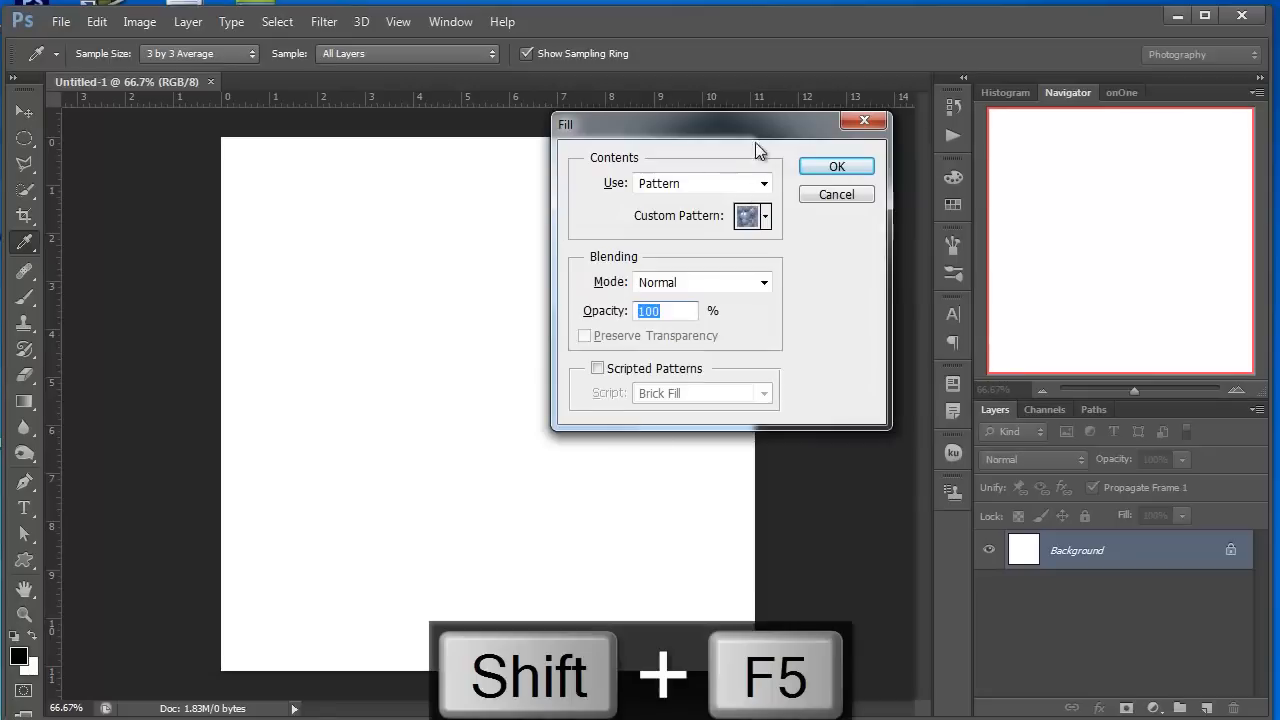
pyautogui.moveTo(755, 142); pyautogui.dragTo(709, 169)
pyautogui.click(723, 223)
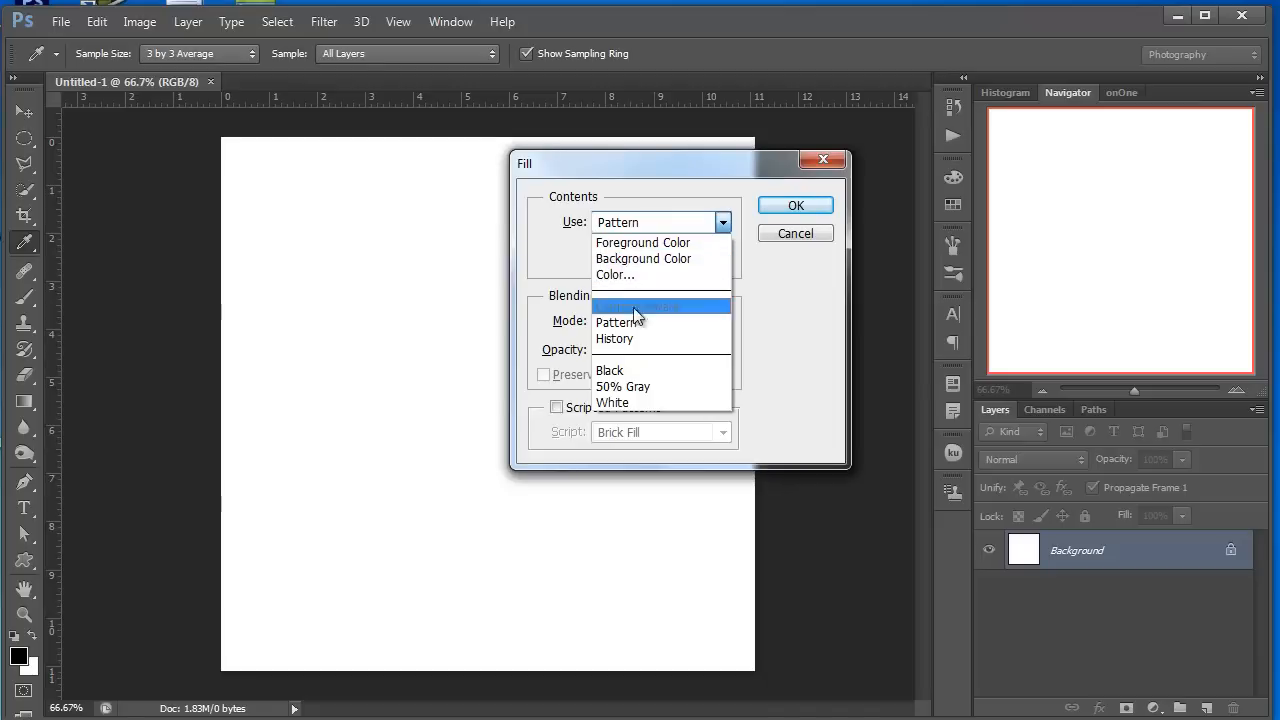
pyautogui.click(632, 322)
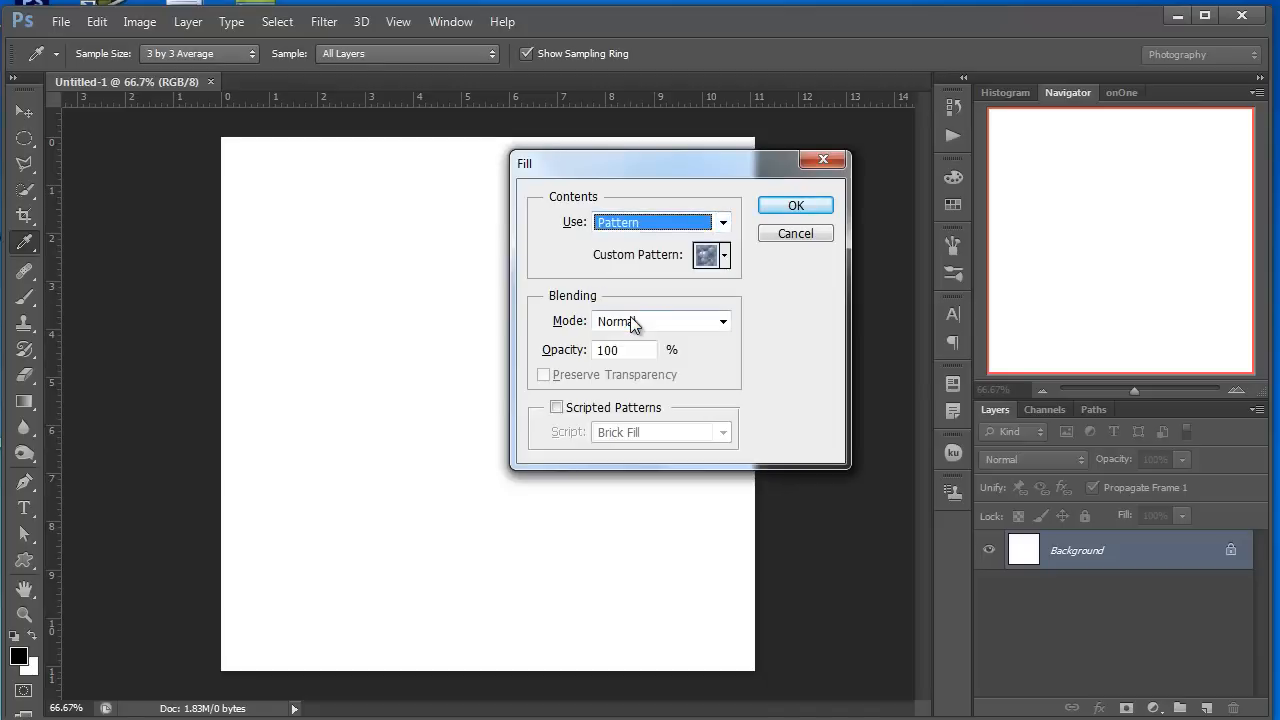
pyautogui.click(725, 256)
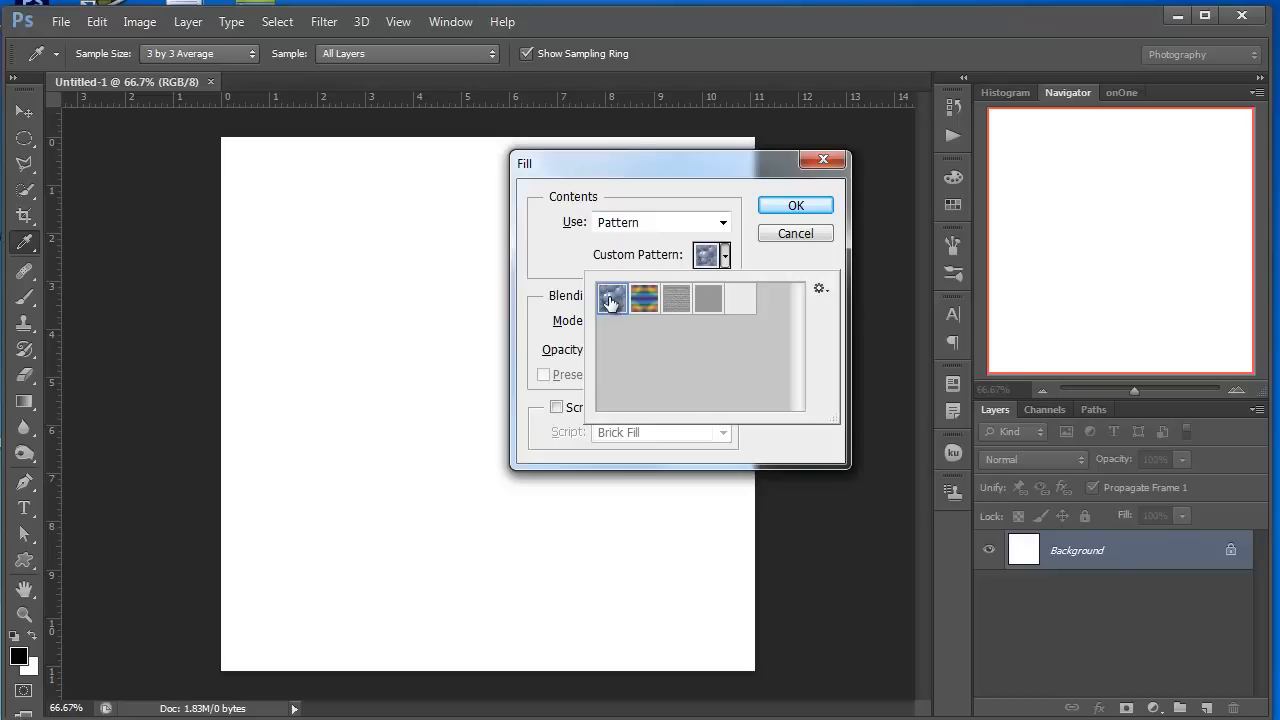
pyautogui.click(796, 205)
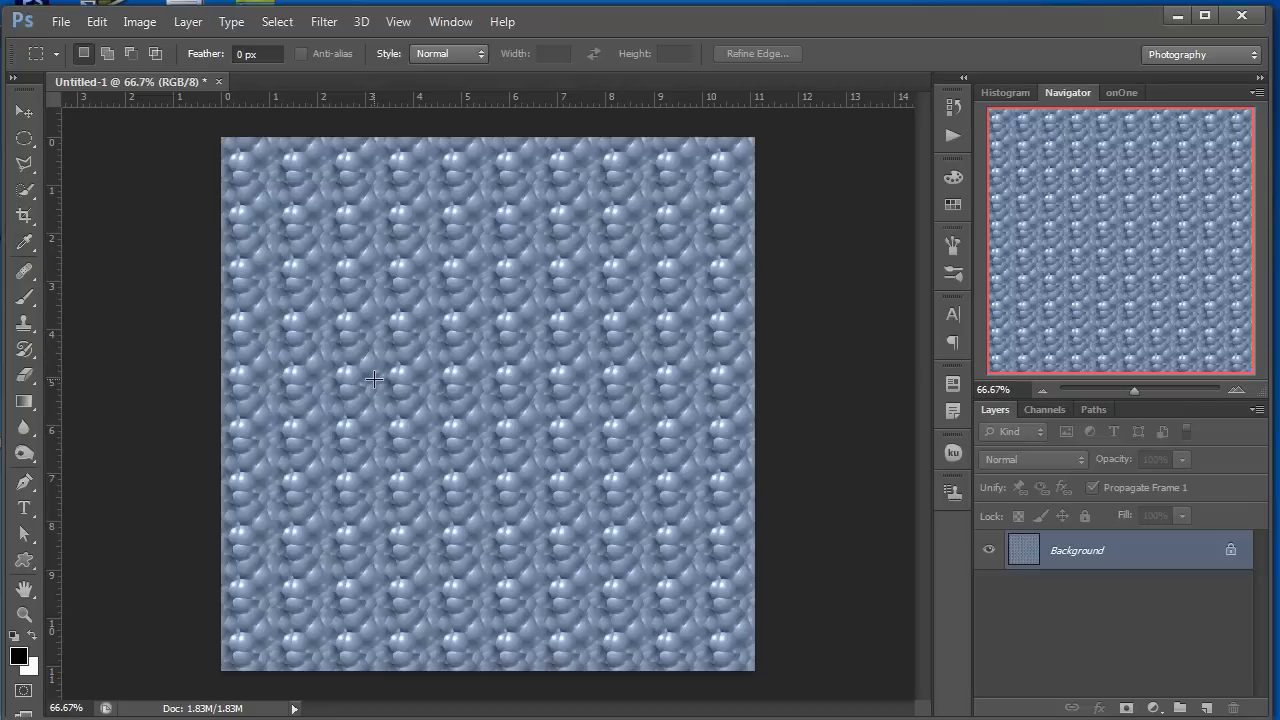
# Apply the Polar Coordinates distortion to the pattern with the Rectangular to Polar option
pyautogui.click(323, 21)
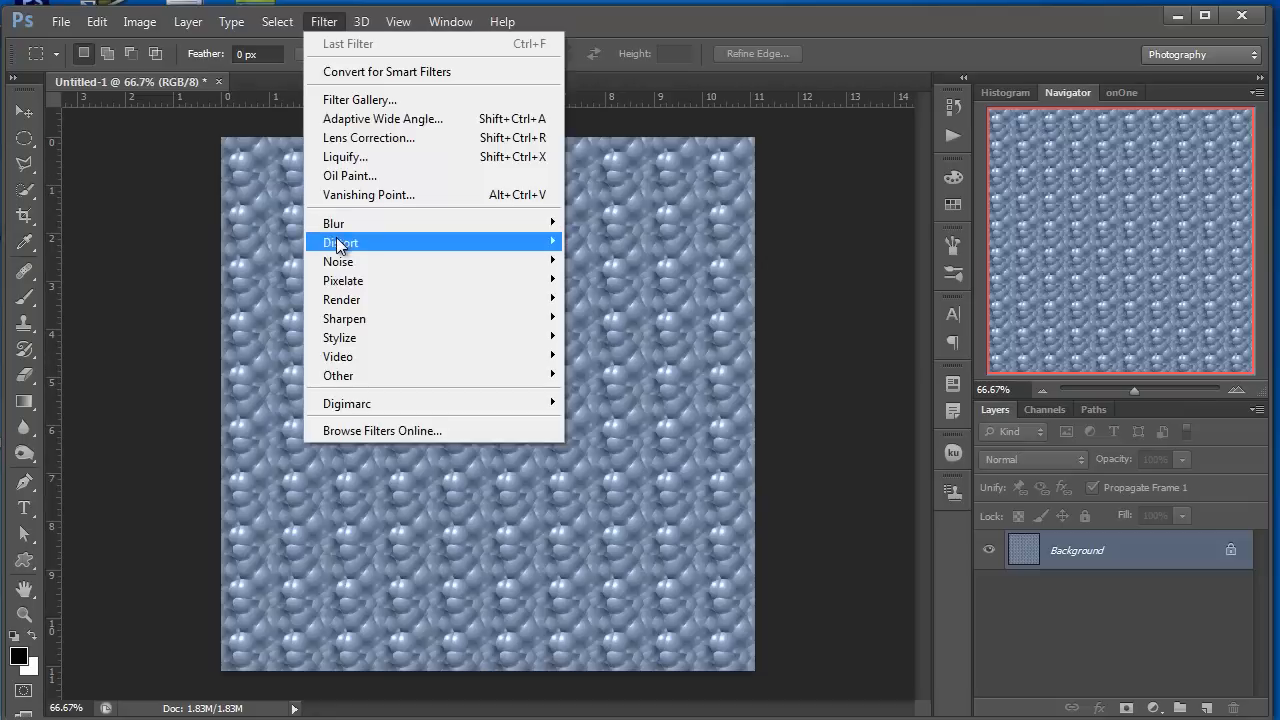
pyautogui.moveTo(378, 246)
pyautogui.click(632, 279)
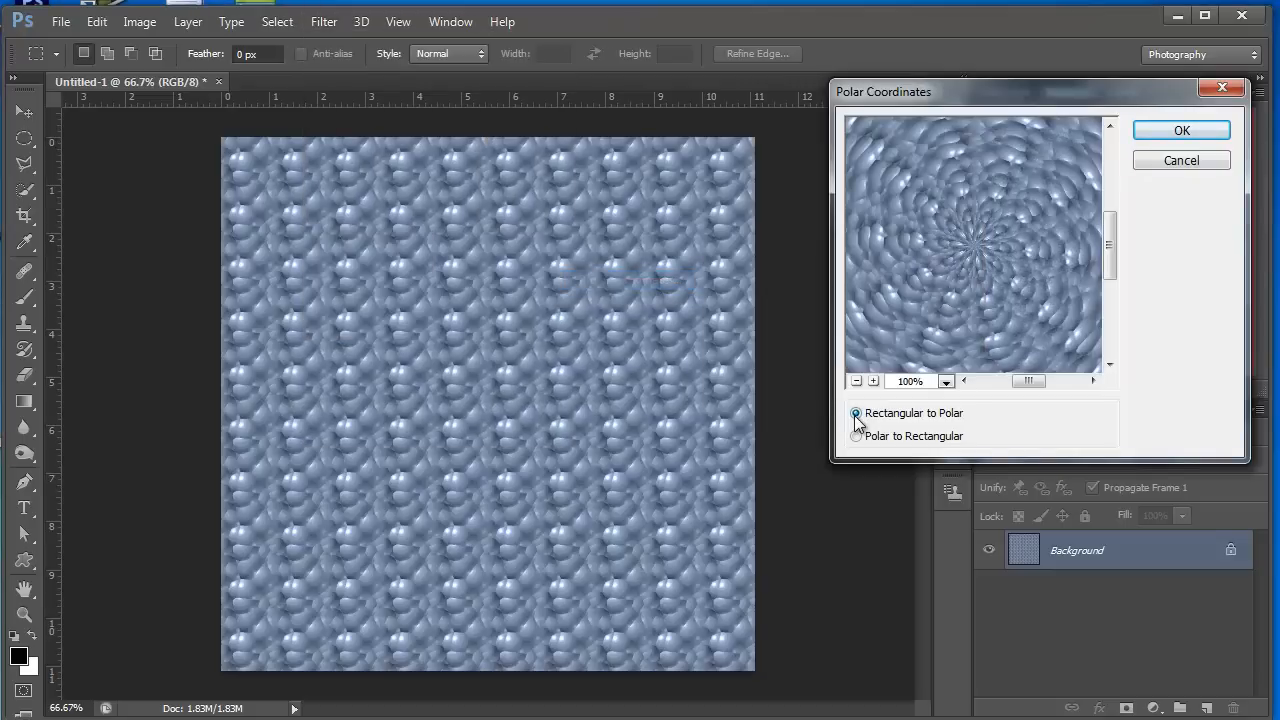
pyautogui.click(1175, 132)
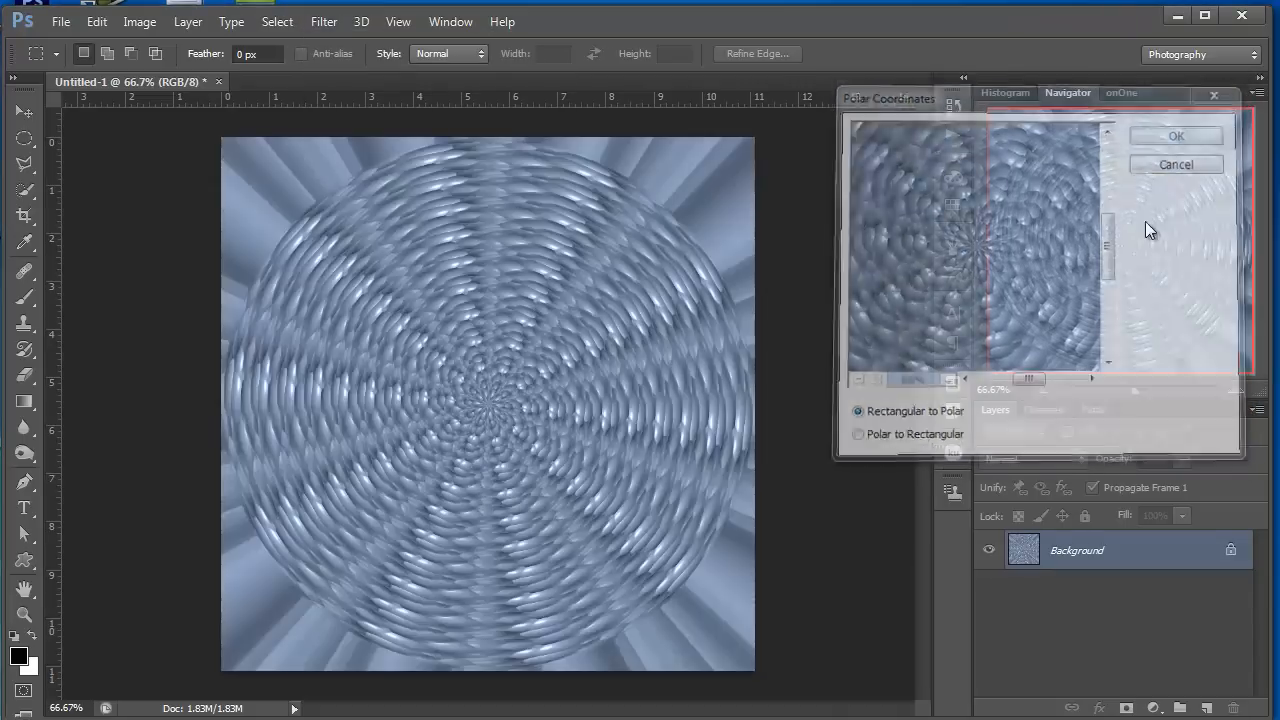
# Try a Hue/Saturation adjustment layer with Colorize on, hue 8 and saturation 55
pyautogui.click(1153, 707)
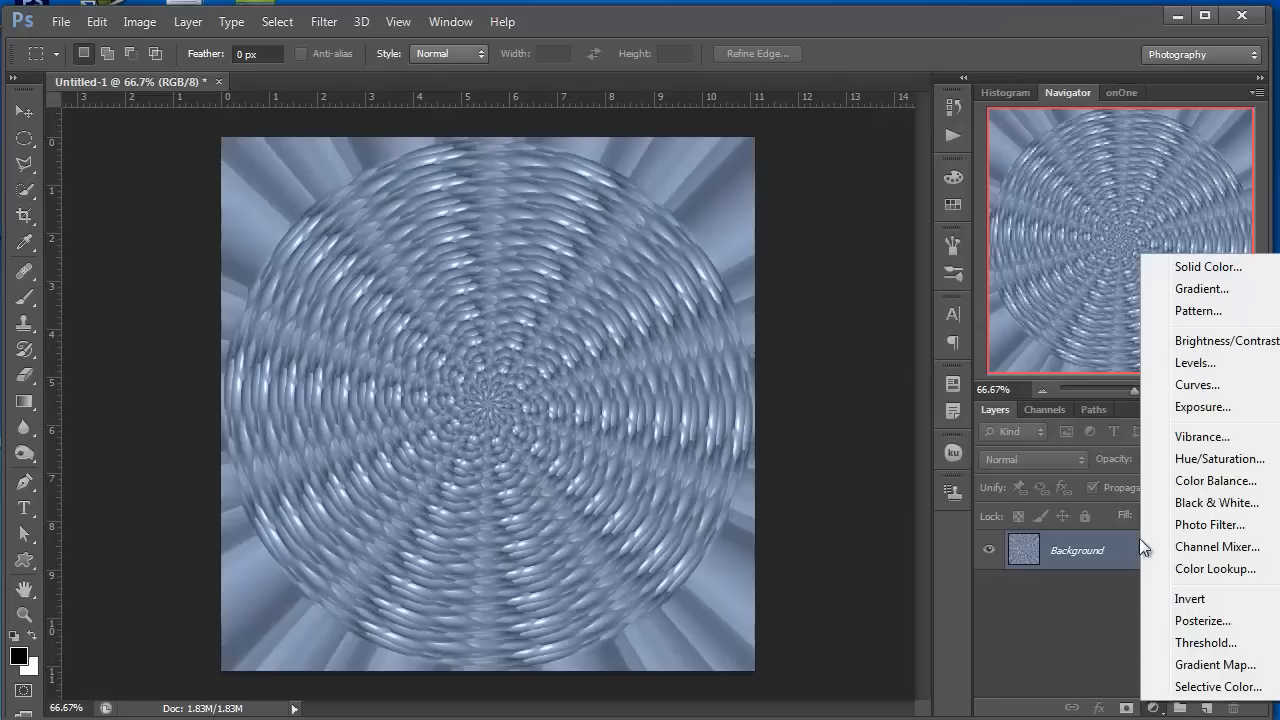
pyautogui.click(1176, 460)
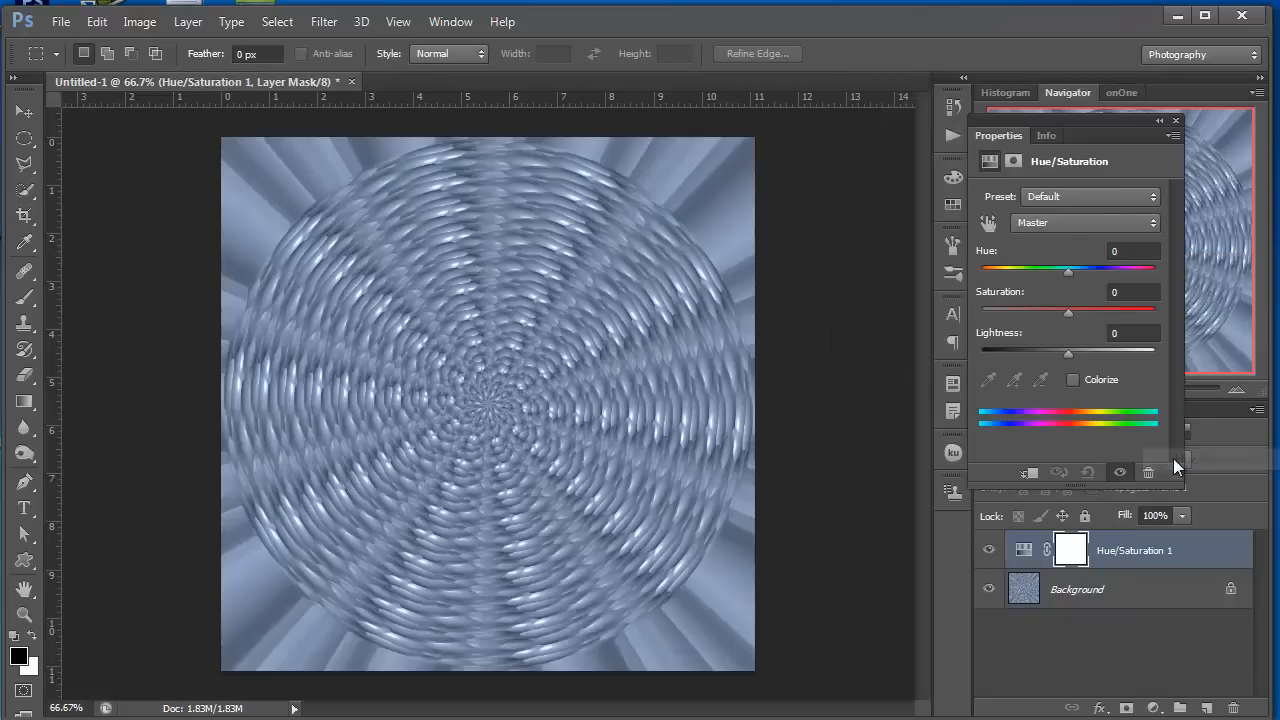
pyautogui.click(1076, 381)
pyautogui.moveTo(981, 271); pyautogui.dragTo(985, 271)
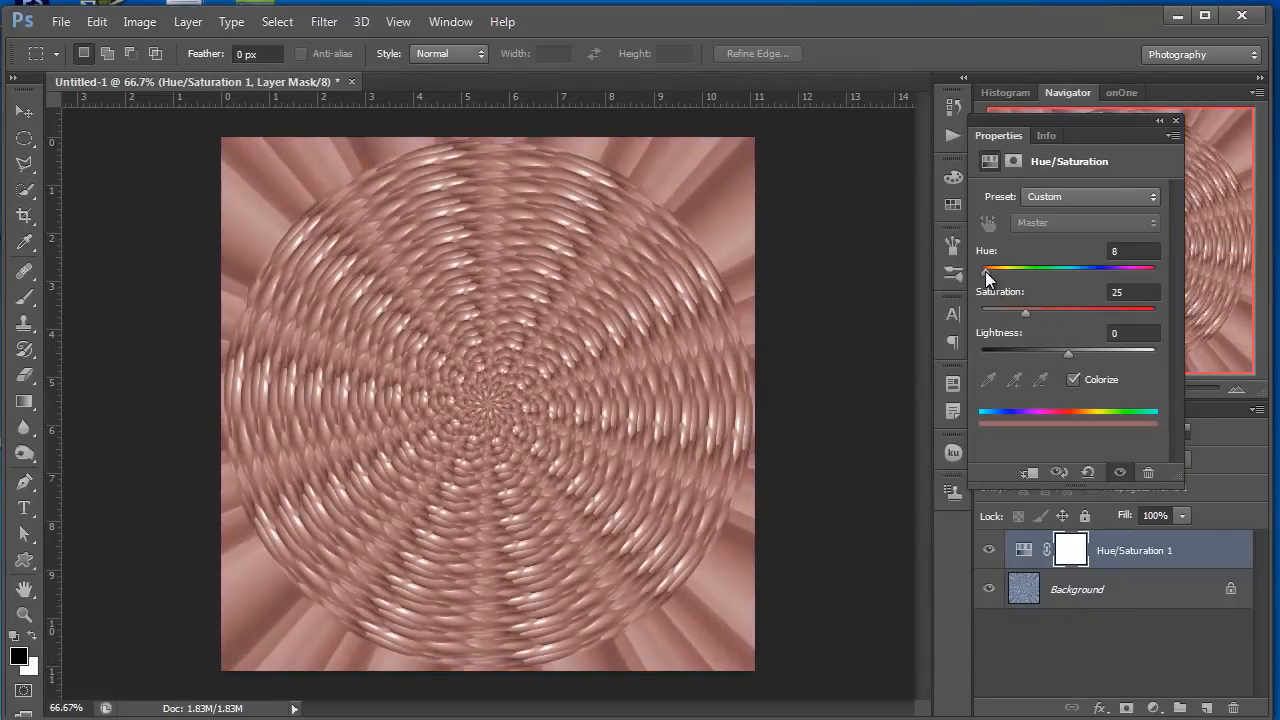
pyautogui.moveTo(1022, 313); pyautogui.dragTo(1089, 313)
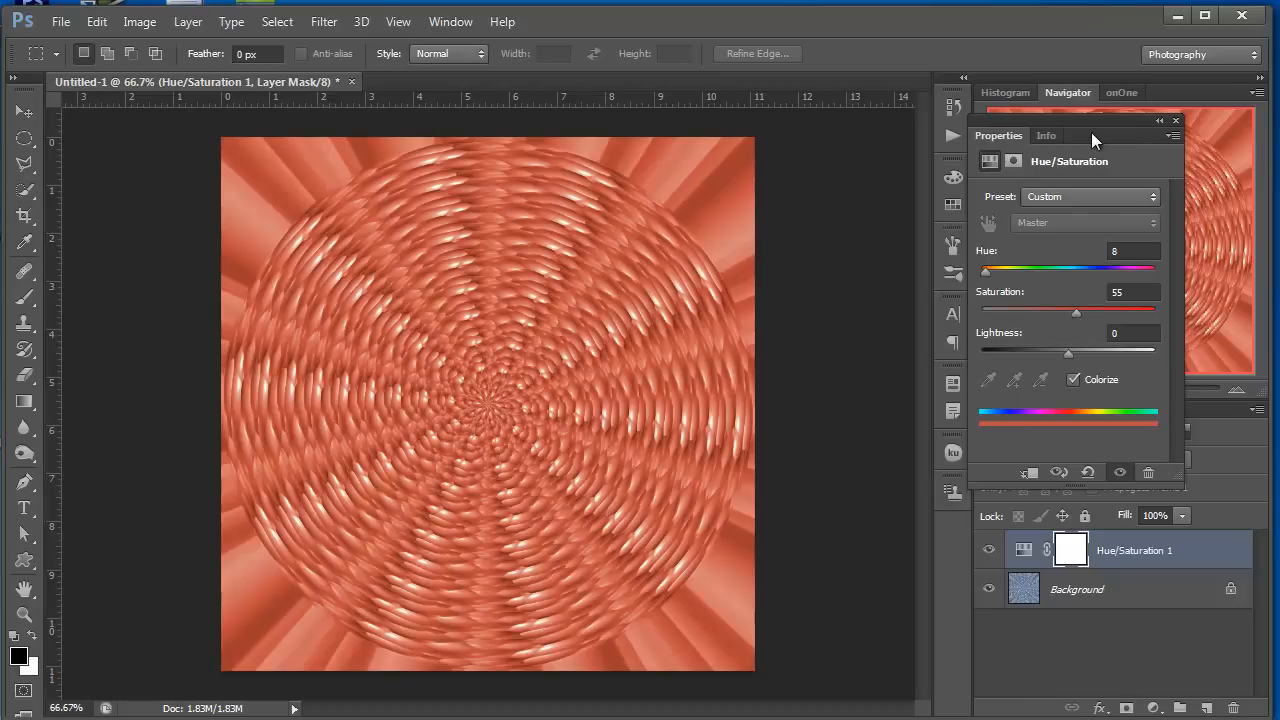
pyautogui.moveTo(1108, 120); pyautogui.dragTo(888, 142)
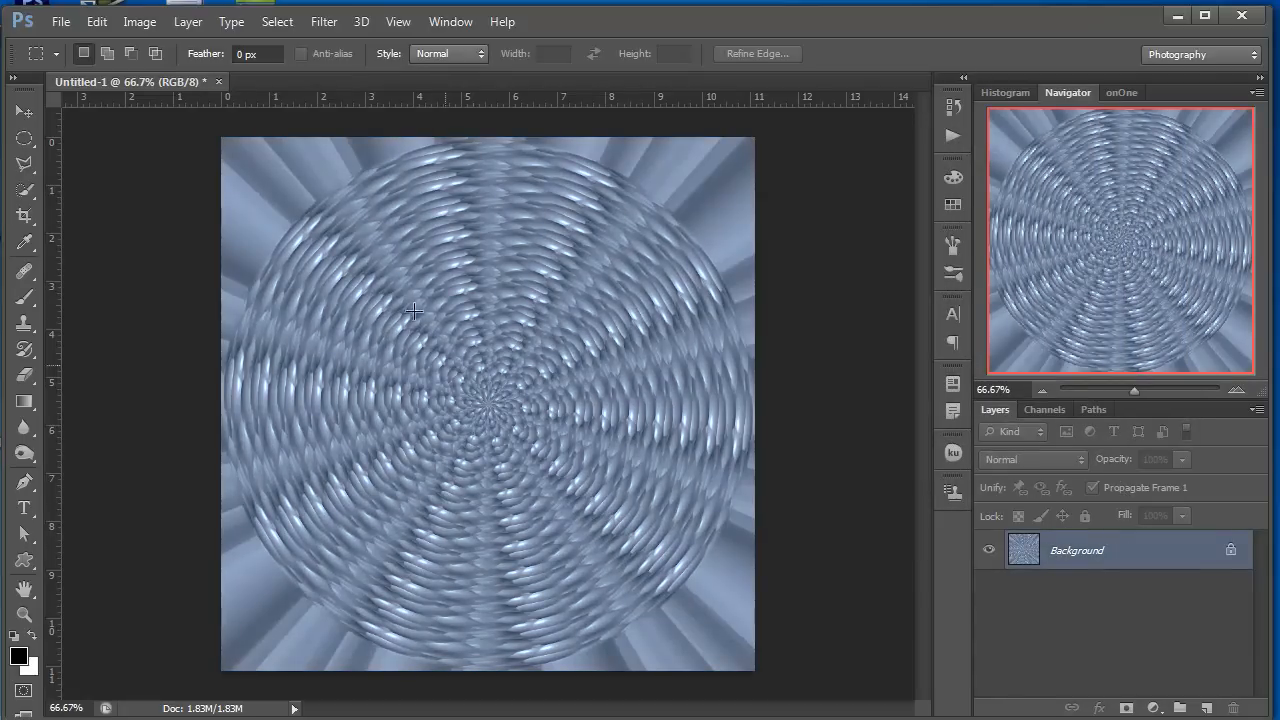
# Apply the Pinch distortion to the Background layer with an amount of 50%
pyautogui.click(323, 22)
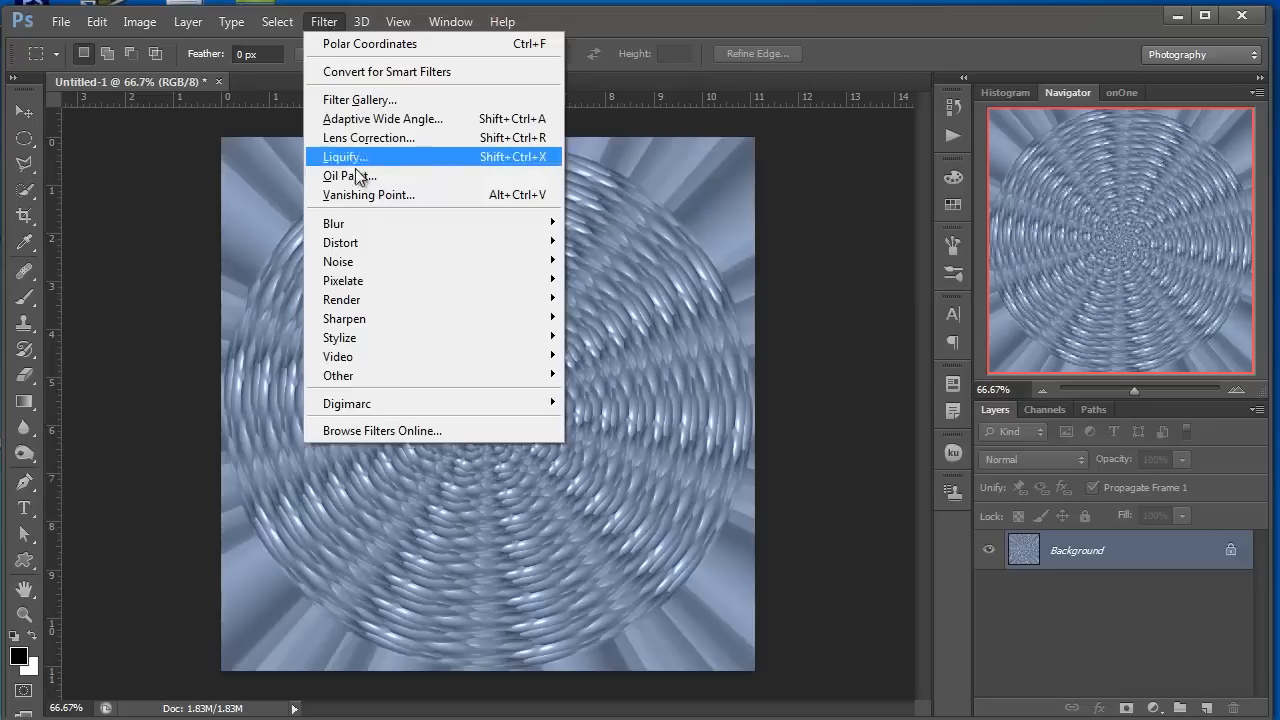
pyautogui.moveTo(365, 241)
pyautogui.click(610, 261)
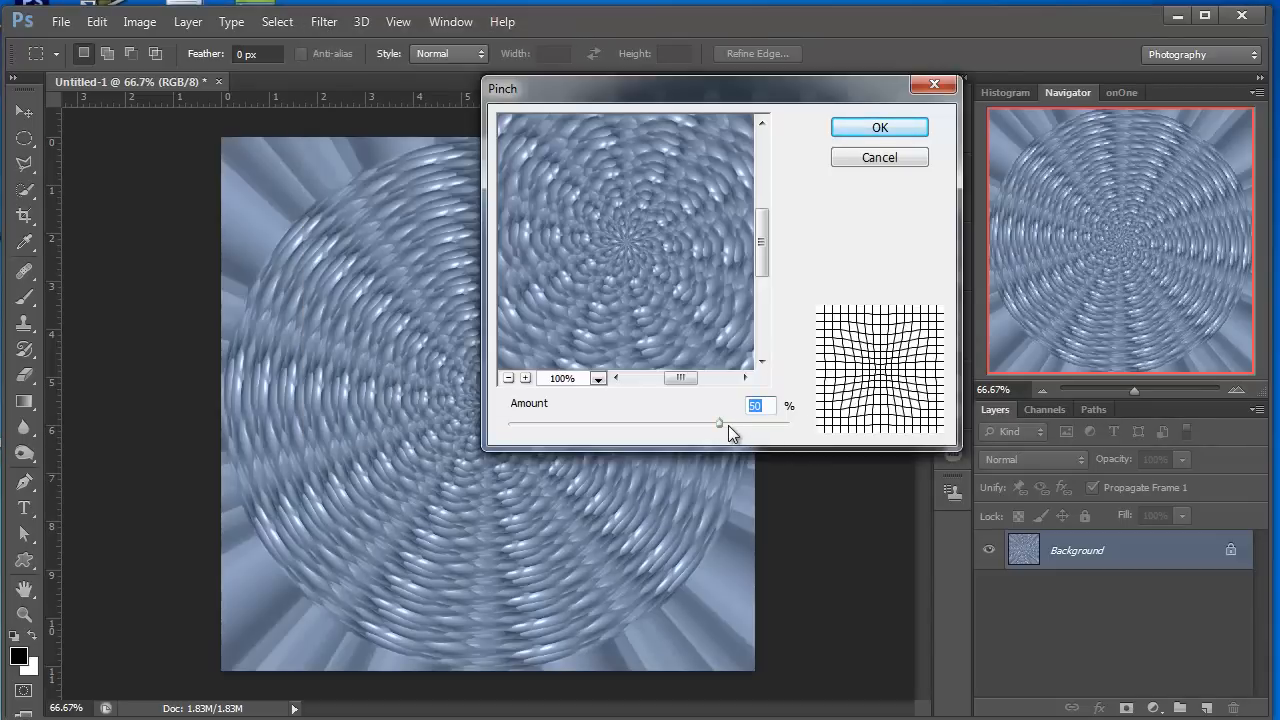
pyautogui.click(879, 127)
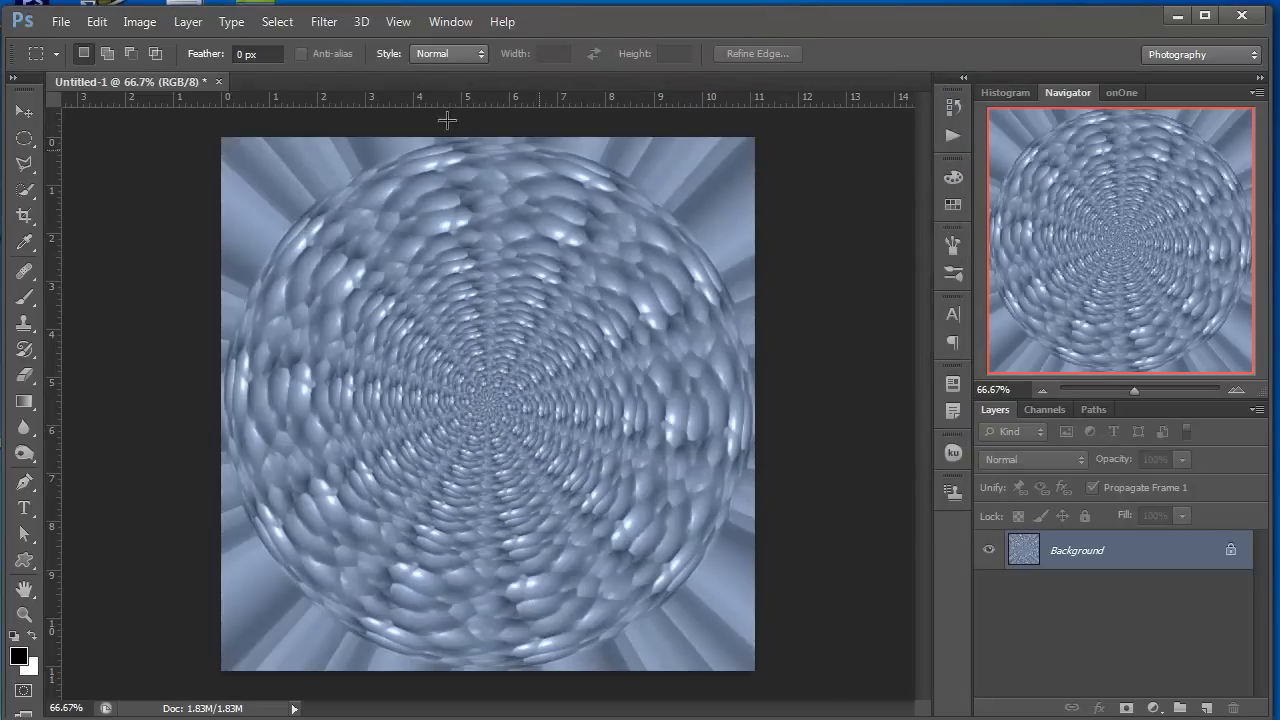
# Reapply the Pinch filter three more times to form large petal shapes
pyautogui.click(324, 22)
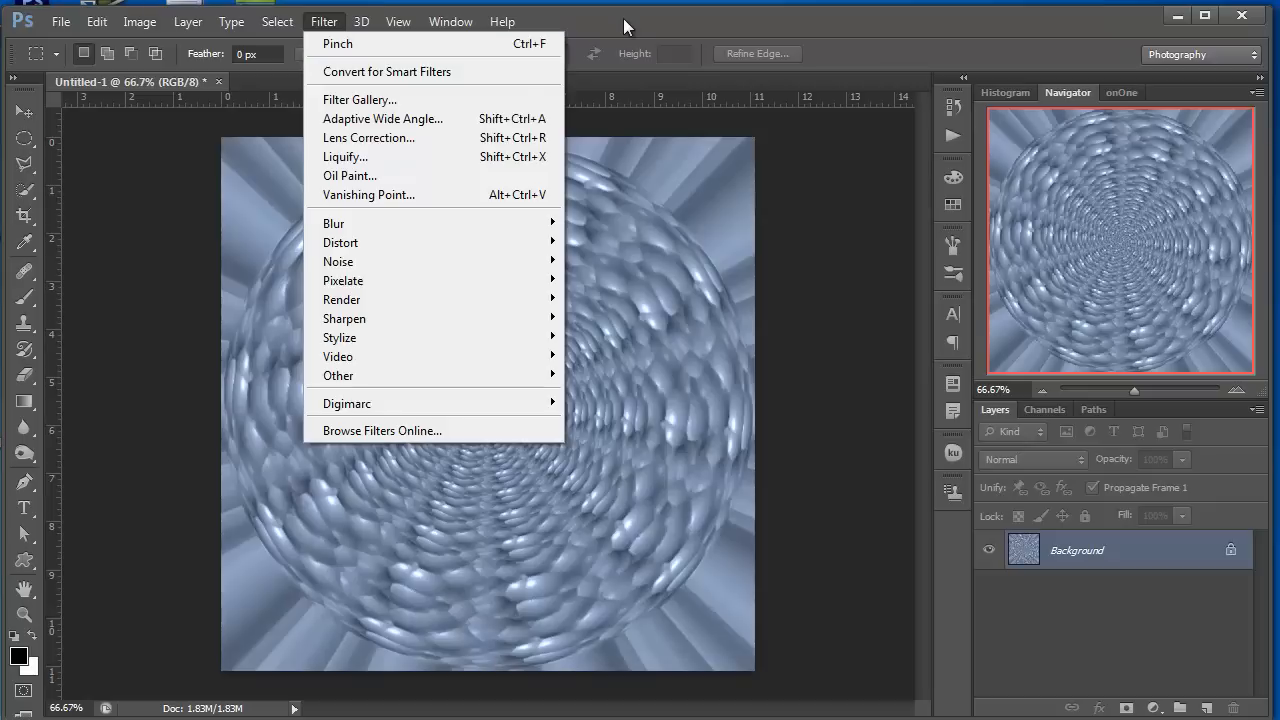
pyautogui.click(792, 260)
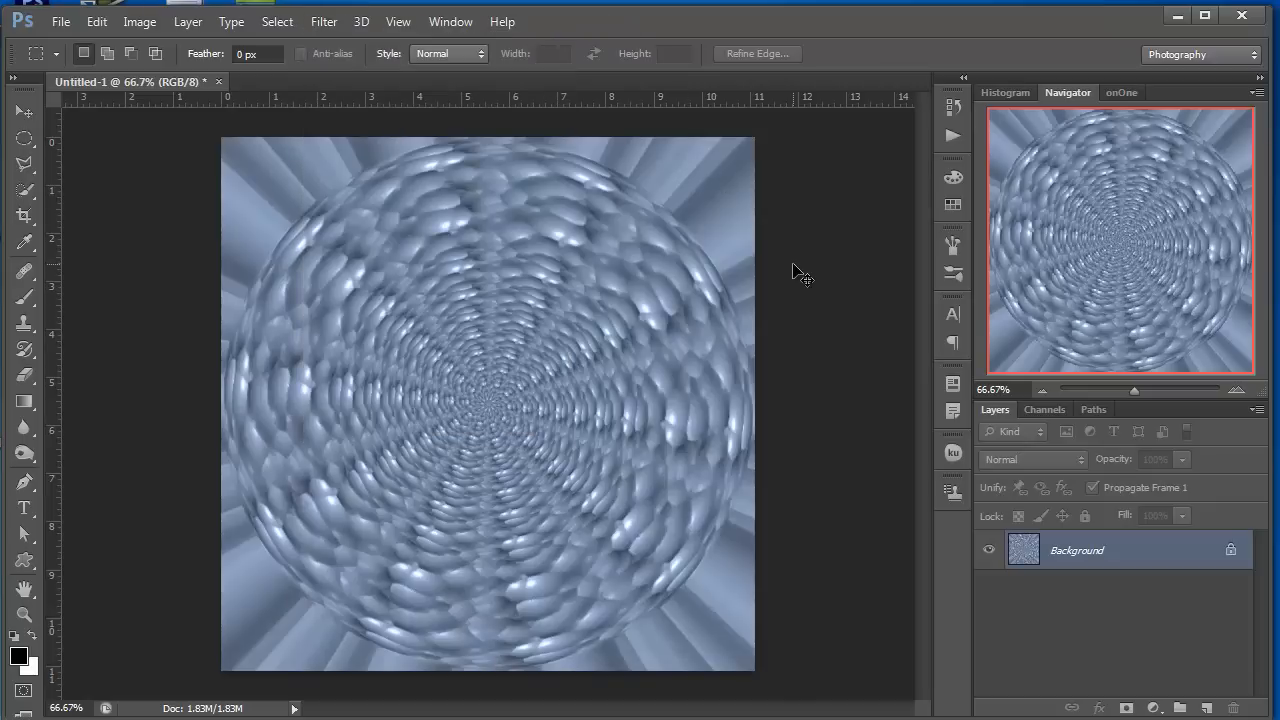
pyautogui.hotkey('ctrl', 'f')
pyautogui.hotkey('ctrl', 'f')
pyautogui.hotkey('ctrl', 'f')
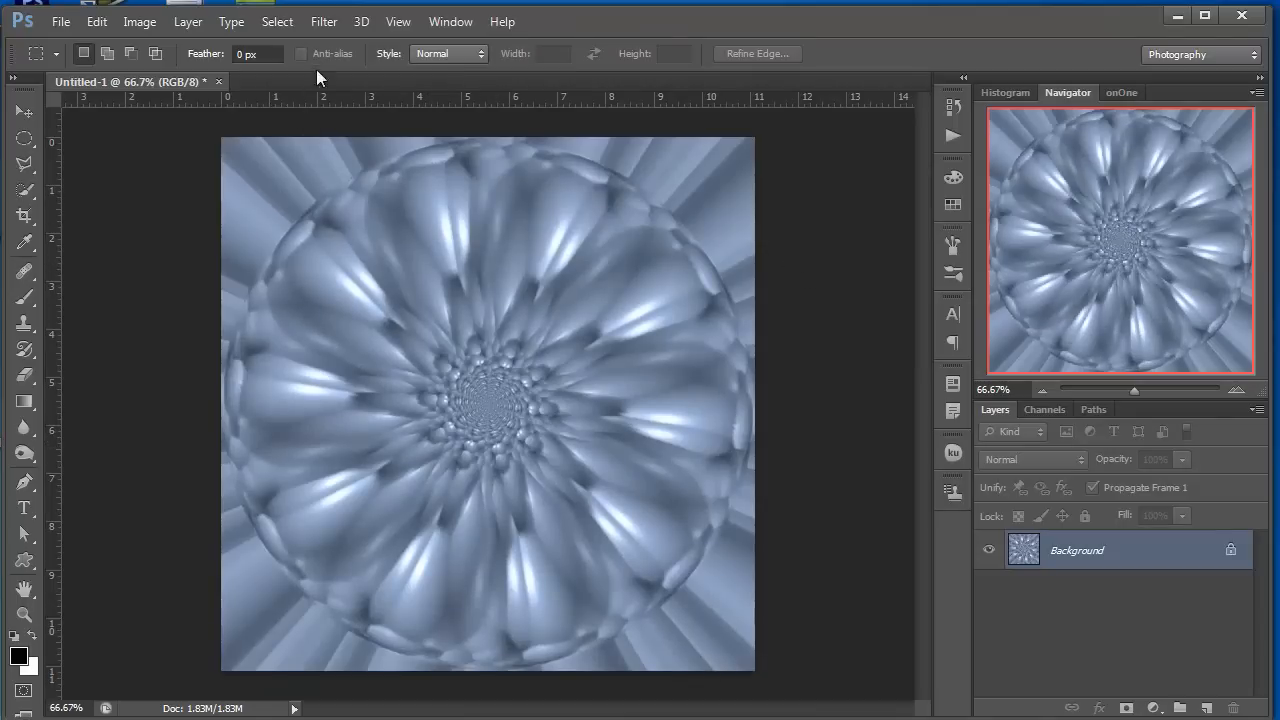
# Apply the Spherize distortion at -100% in Normal mode, and repeat it two more times
pyautogui.click(325, 22)
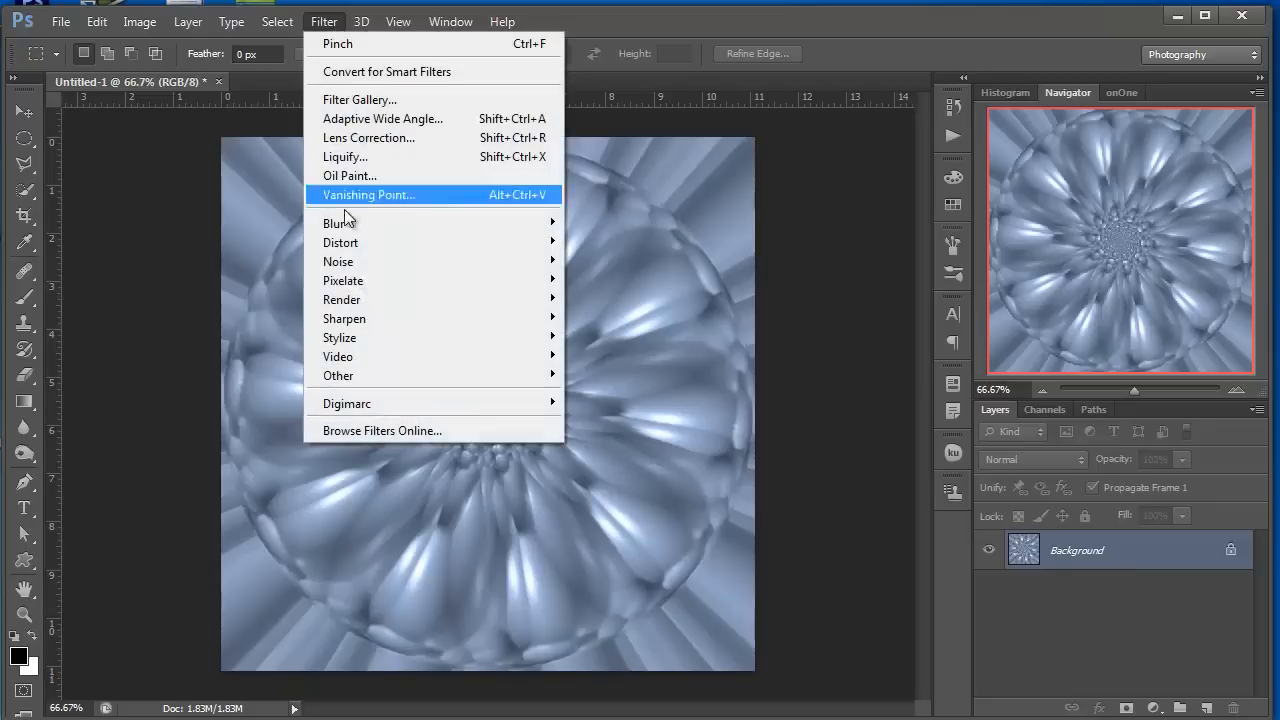
pyautogui.moveTo(383, 243)
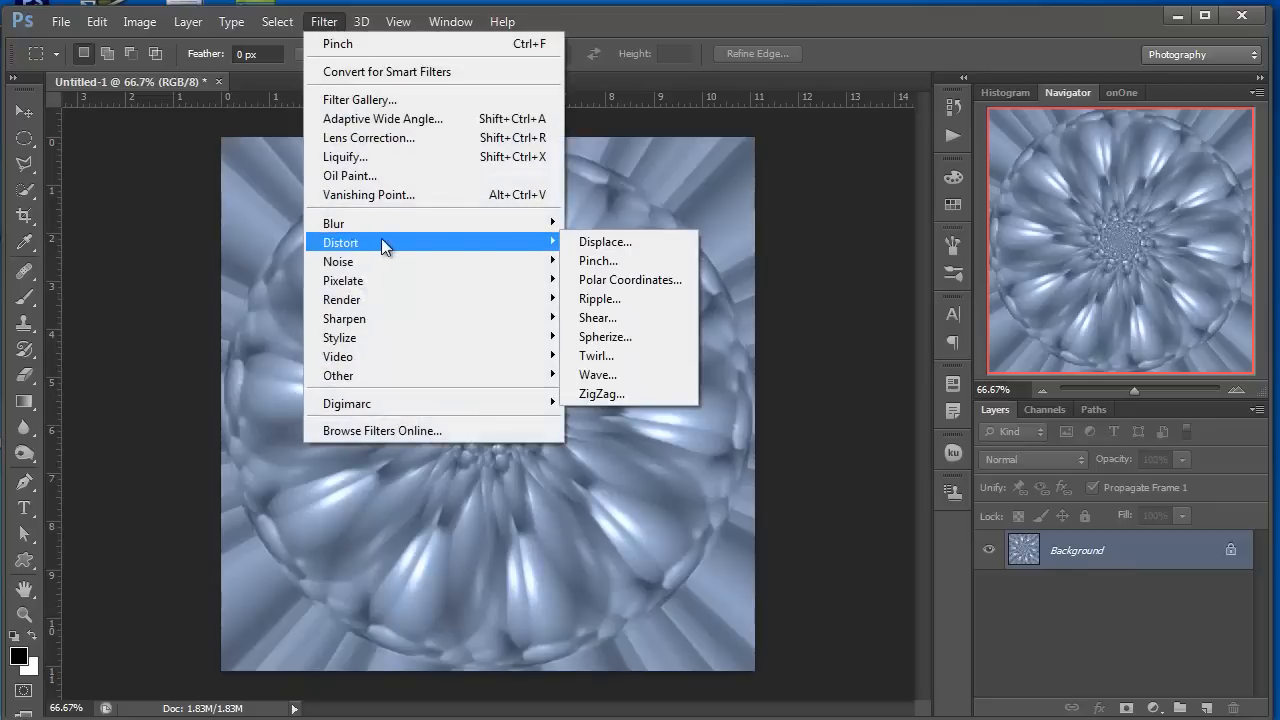
pyautogui.click(626, 335)
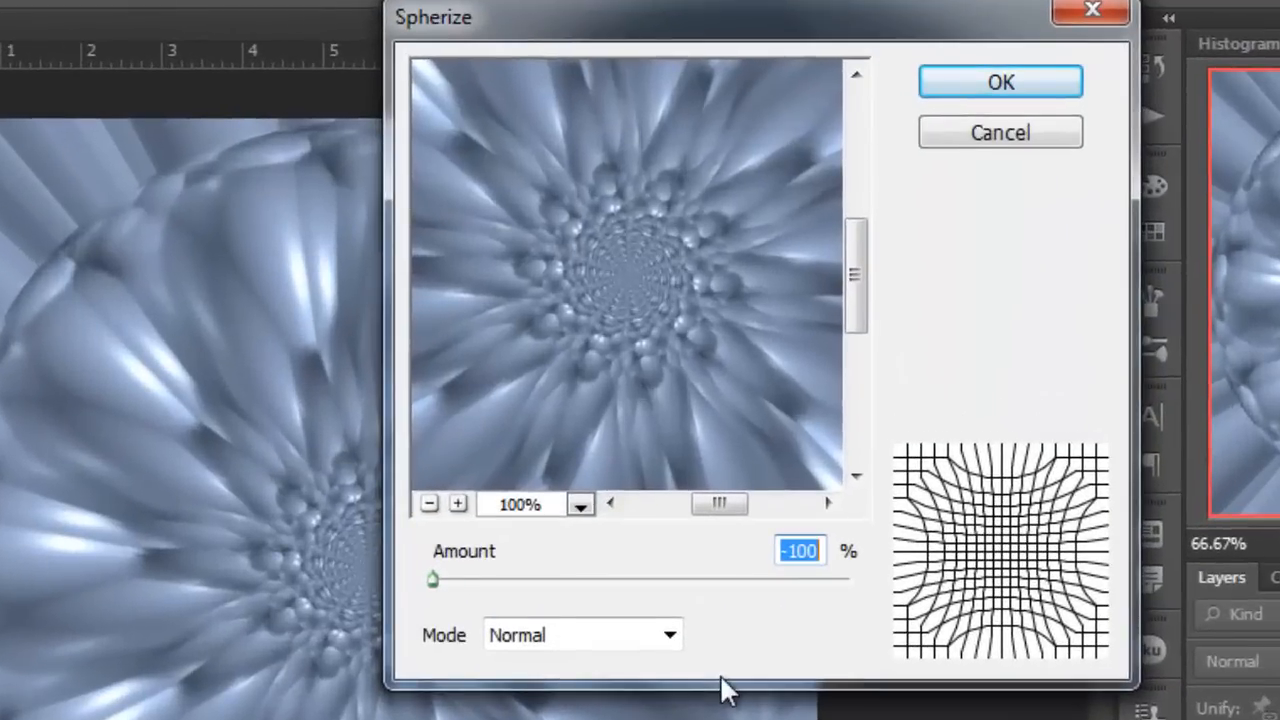
pyautogui.press('Return')
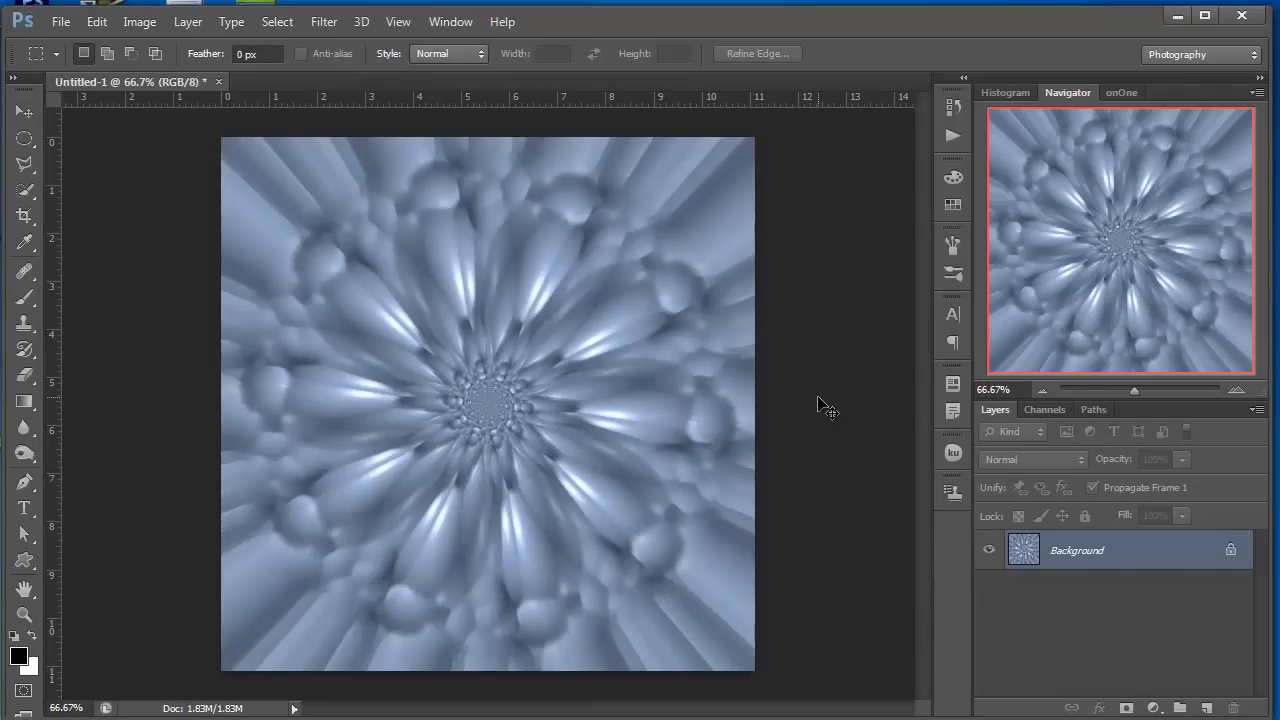
pyautogui.hotkey('ctrl', 'f')
pyautogui.hotkey('ctrl', 'f')
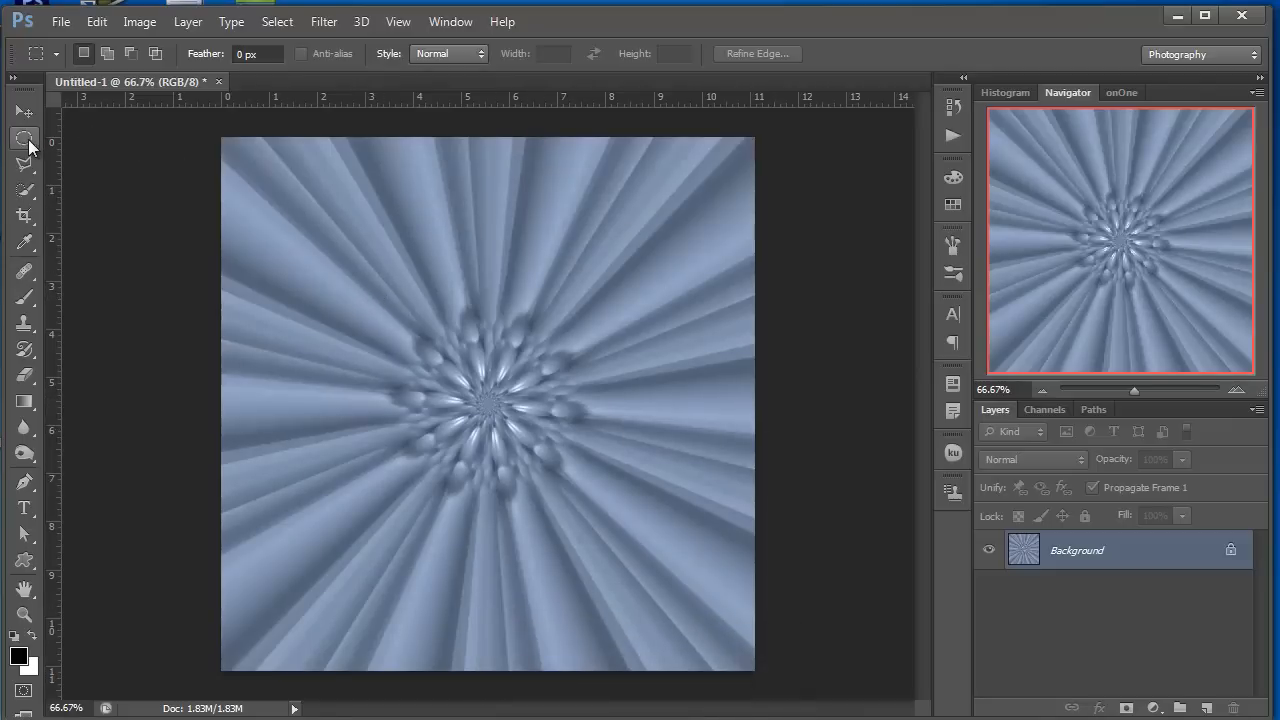
# Select a circle about 5.4 in across, centred on the flower, with the Elliptical Marquee tool
pyautogui.moveTo(26, 140); pyautogui.dragTo(106, 156)
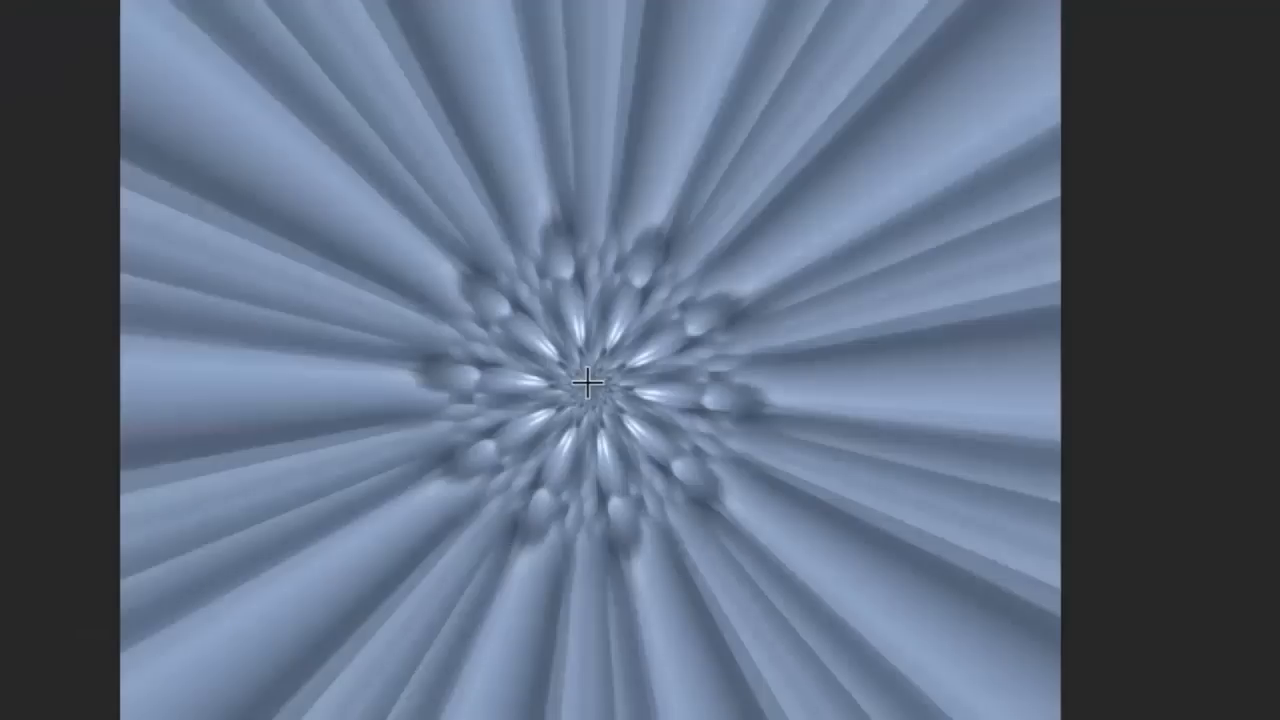
pyautogui.moveTo(588, 382); pyautogui.dragTo(987, 617)
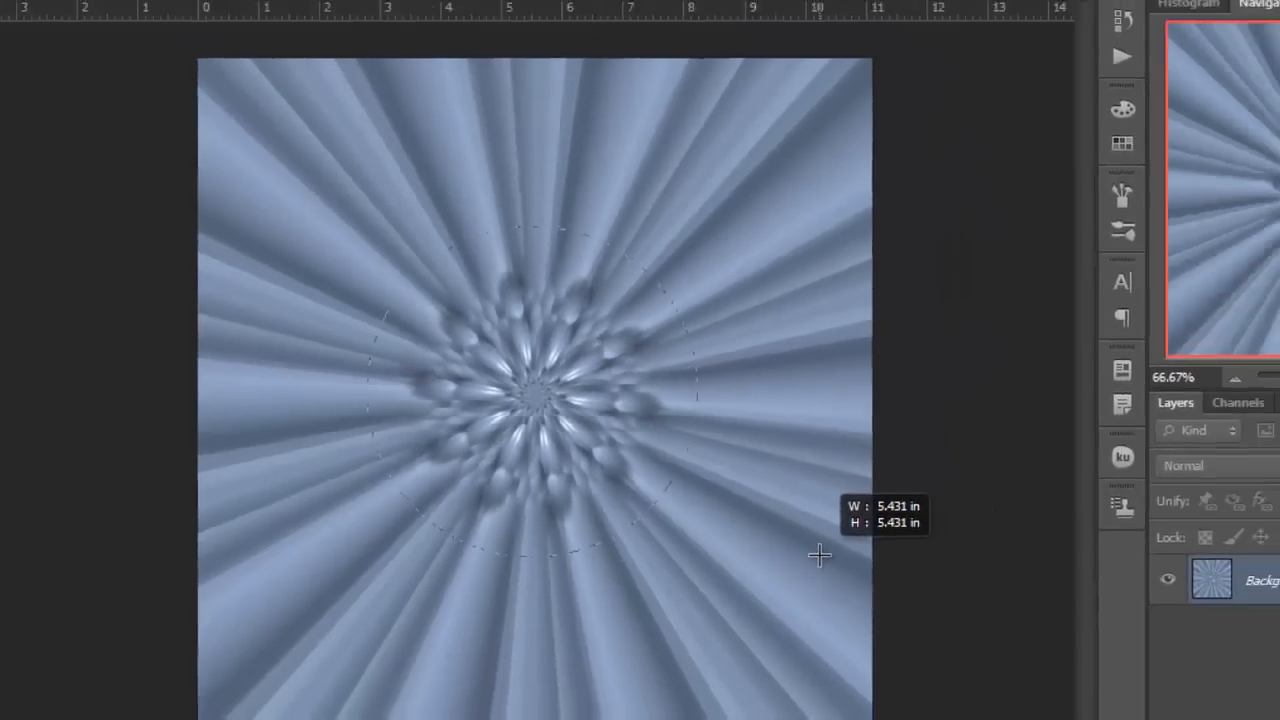
pyautogui.moveTo(819, 555); pyautogui.dragTo(819, 555)
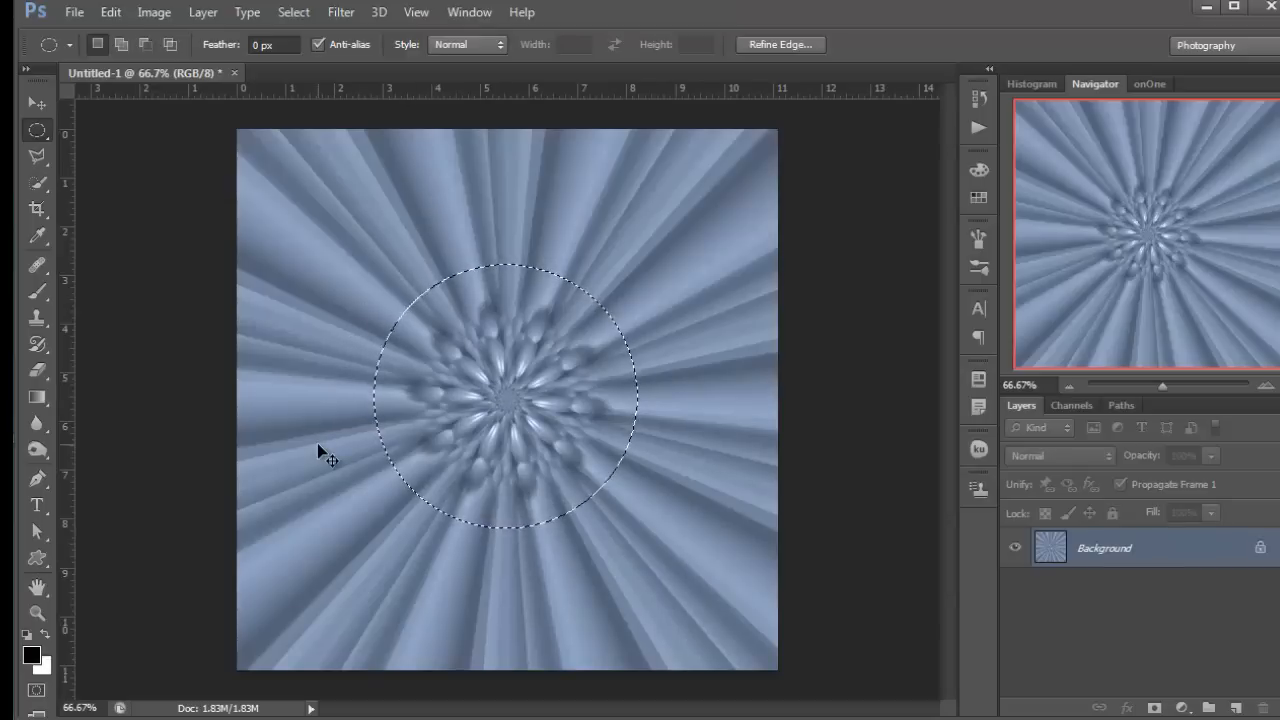
# Invert the circular selection and feather it by 30 pixels
pyautogui.hotkey('ctrl', 'shift', 'i')
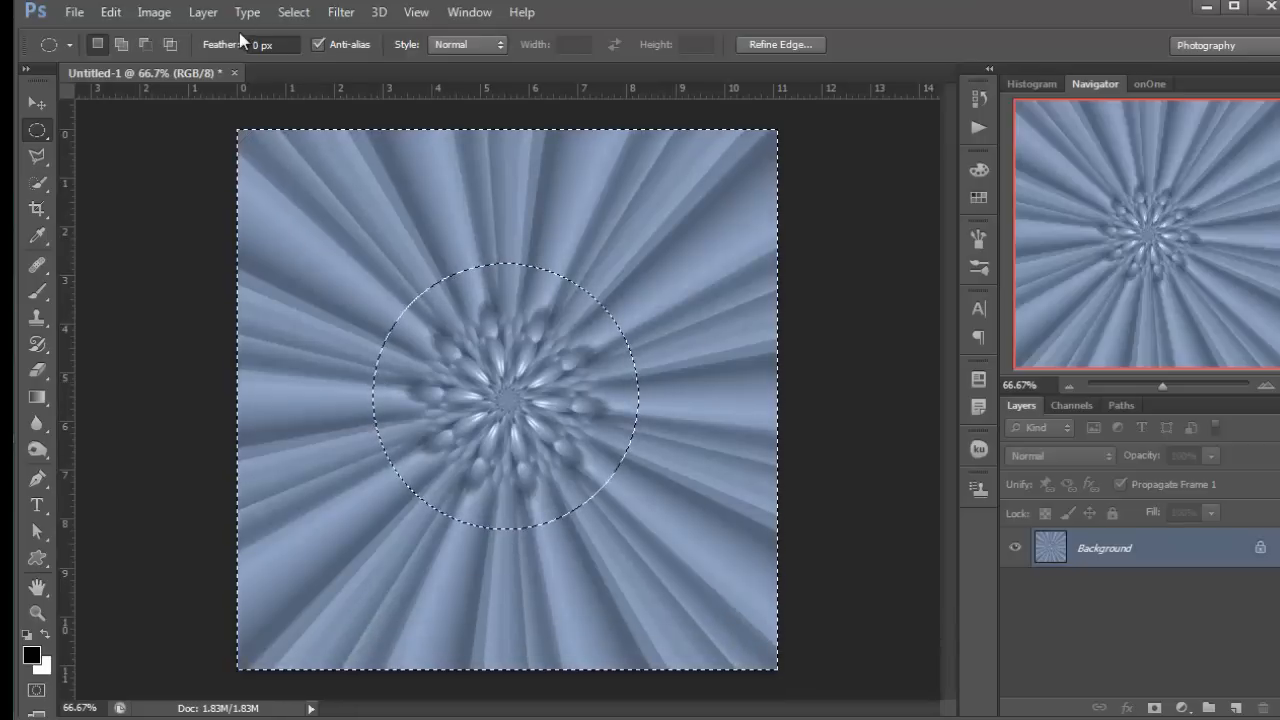
pyautogui.hotkey('shift', 'F6')
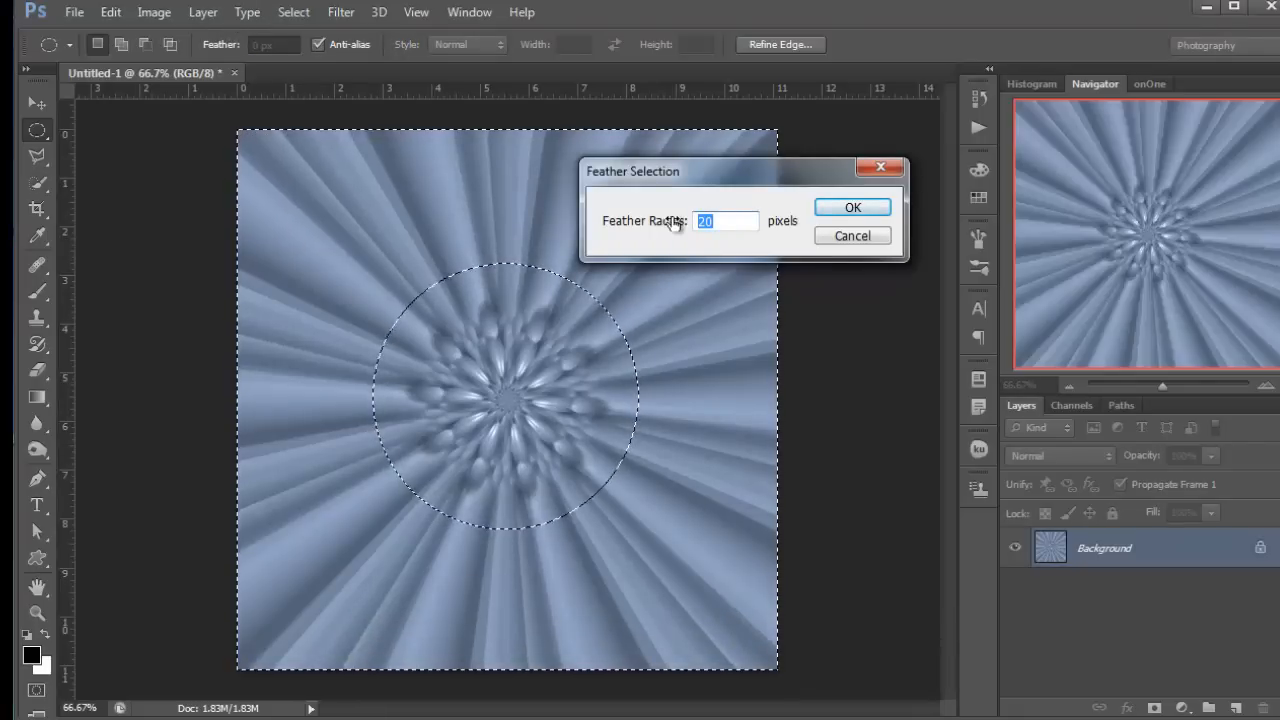
pyautogui.write('30')
pyautogui.click(884, 207)
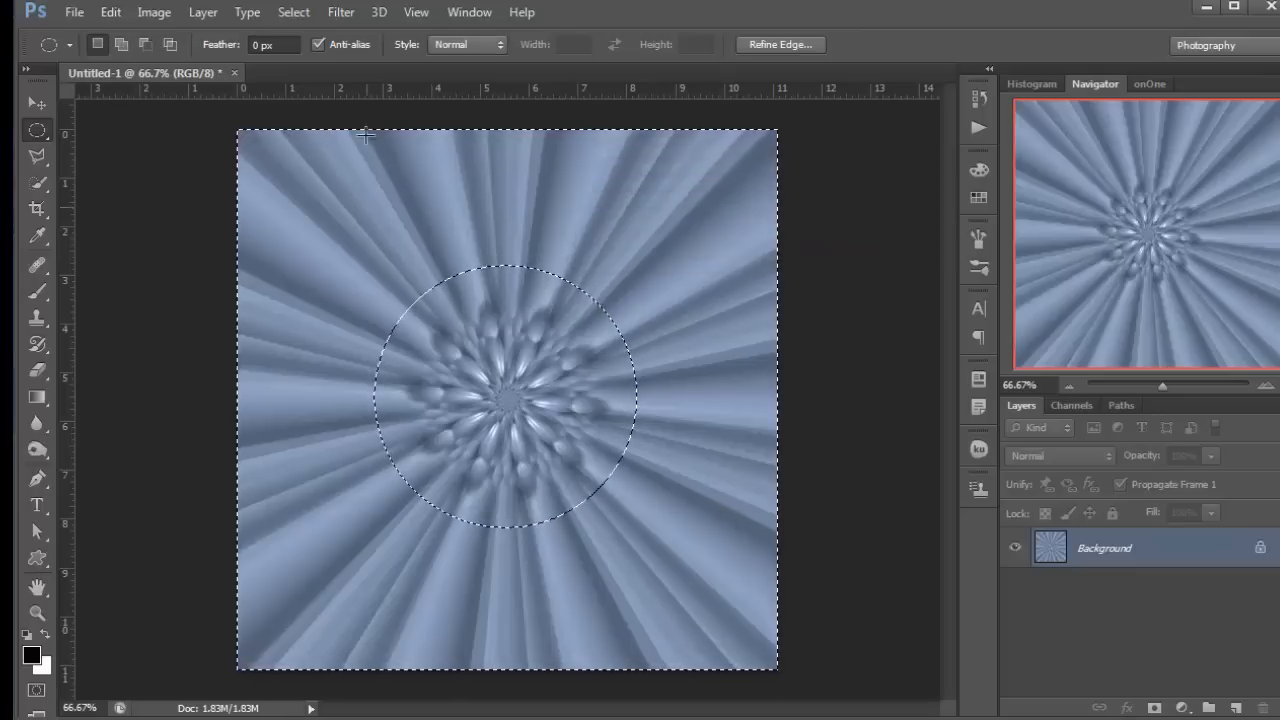
# Apply a subtle Good-quality Radial Blur with the Zoom method to the area outside the circle, and clear the selection
pyautogui.click(340, 12)
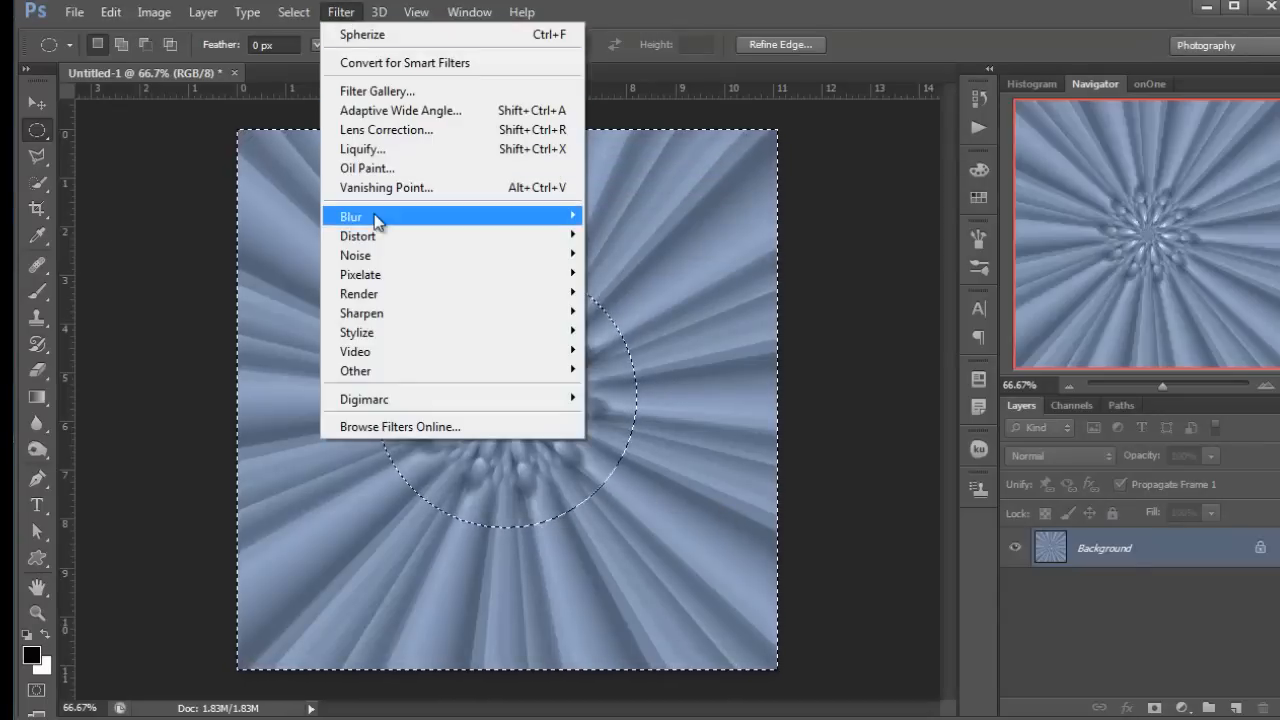
pyautogui.moveTo(378, 218)
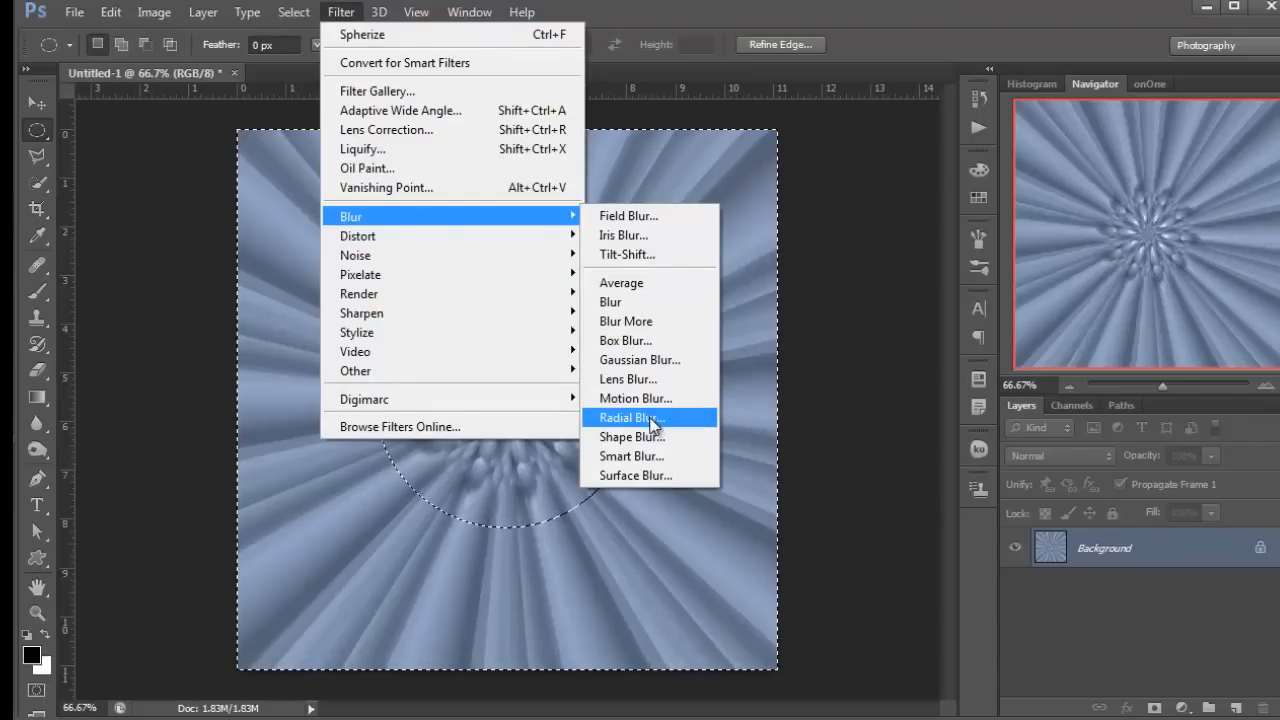
pyautogui.click(628, 417)
pyautogui.click(986, 290)
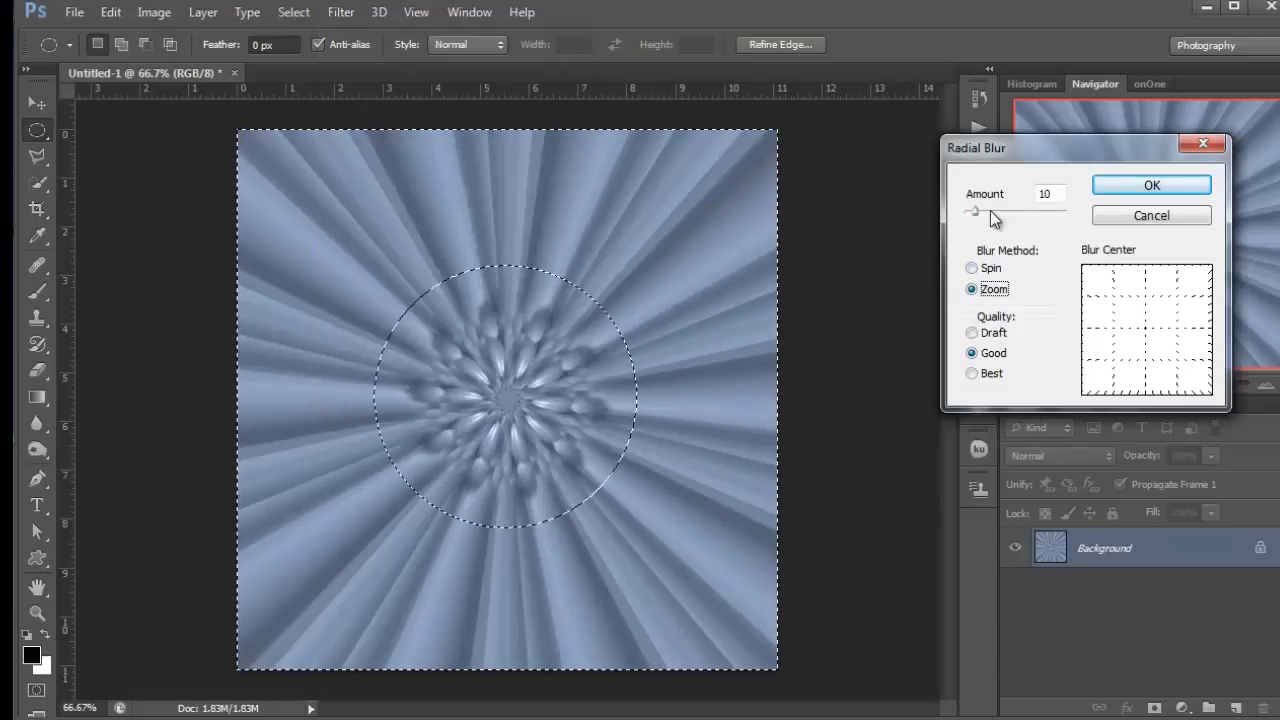
pyautogui.moveTo(976, 212); pyautogui.dragTo(963, 218)
pyautogui.click(1152, 185)
pyautogui.hotkey('ctrl', 'd')
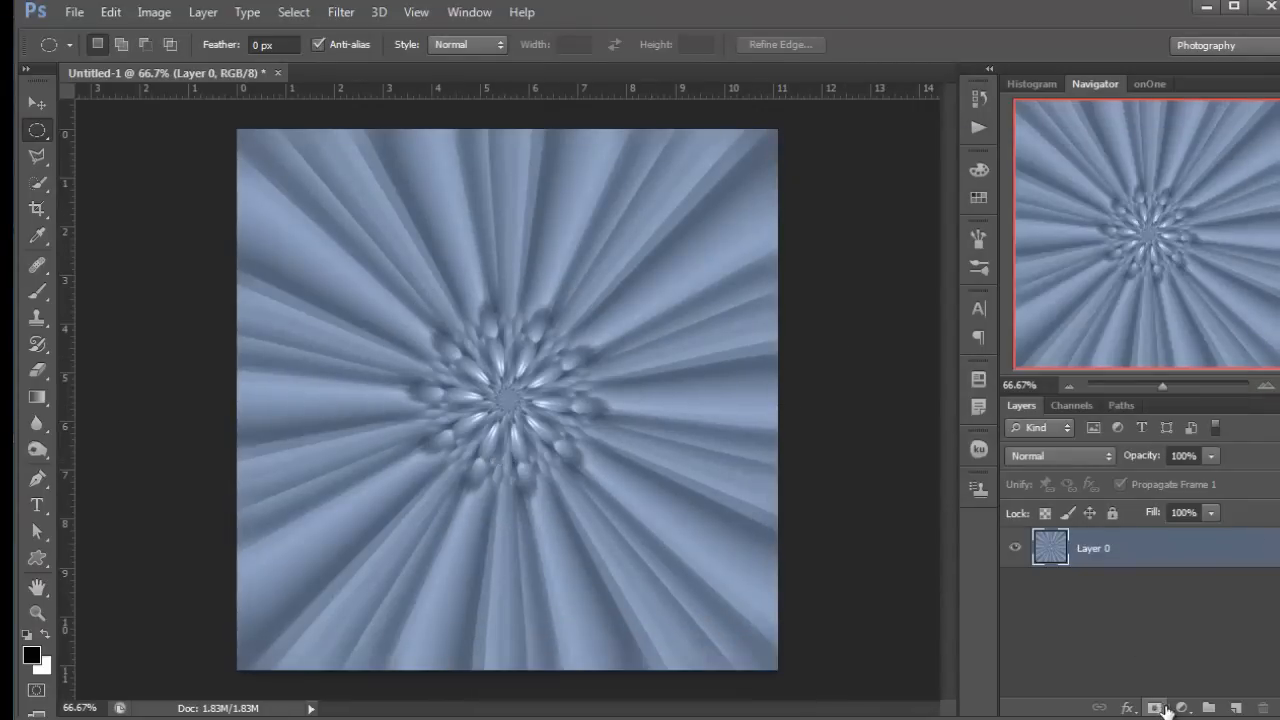
# Add a Hue/Saturation adjustment layer that colorizes the flower red with hue 0 and saturation 59
pyautogui.click(1182, 708)
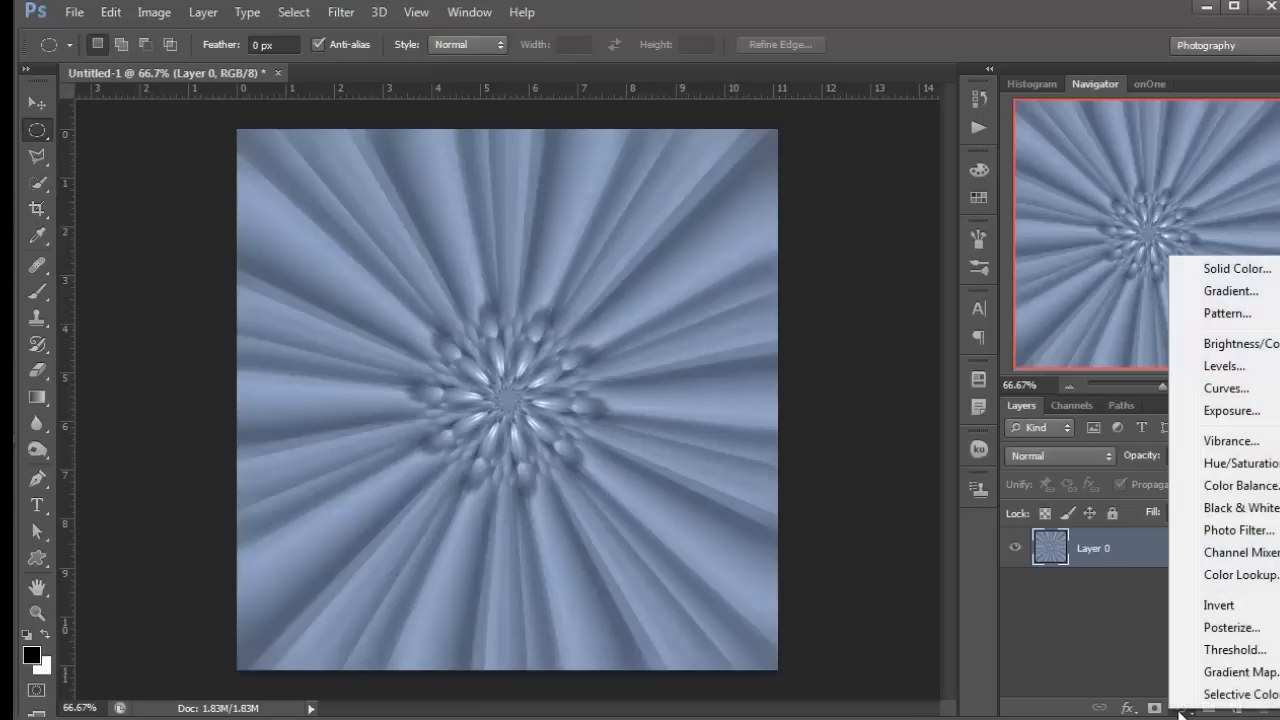
pyautogui.click(1218, 466)
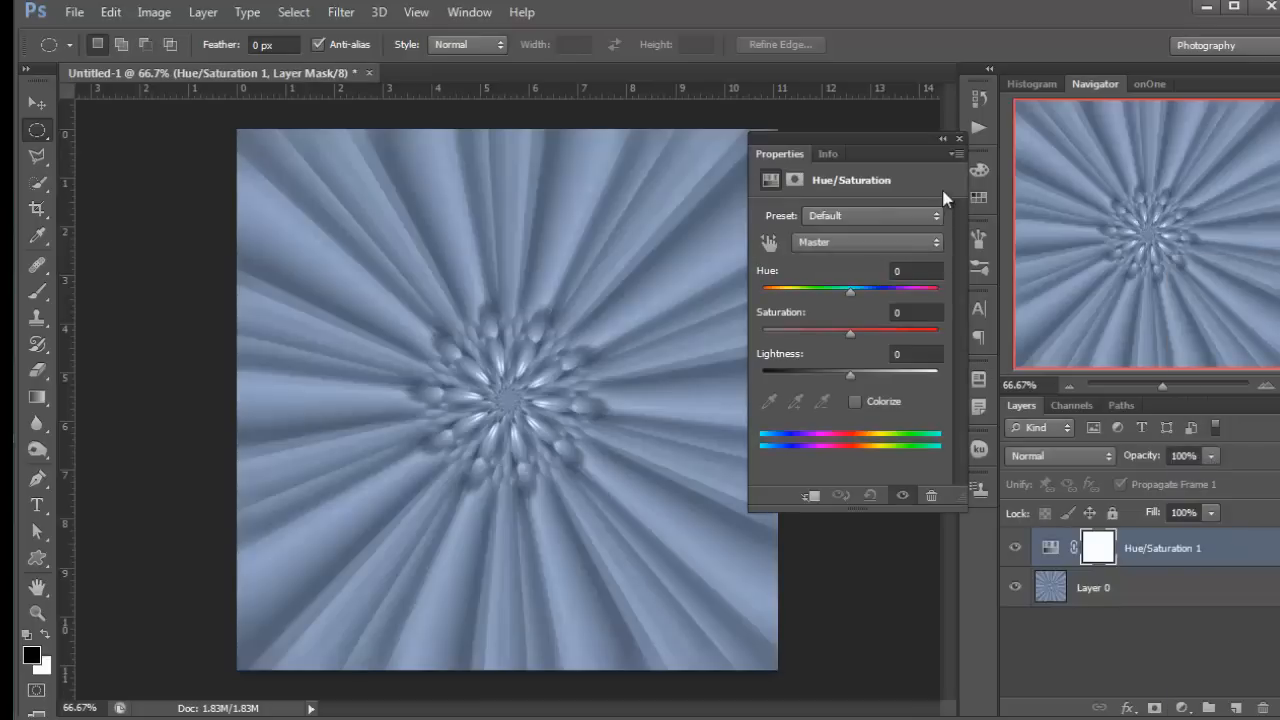
pyautogui.click(857, 400)
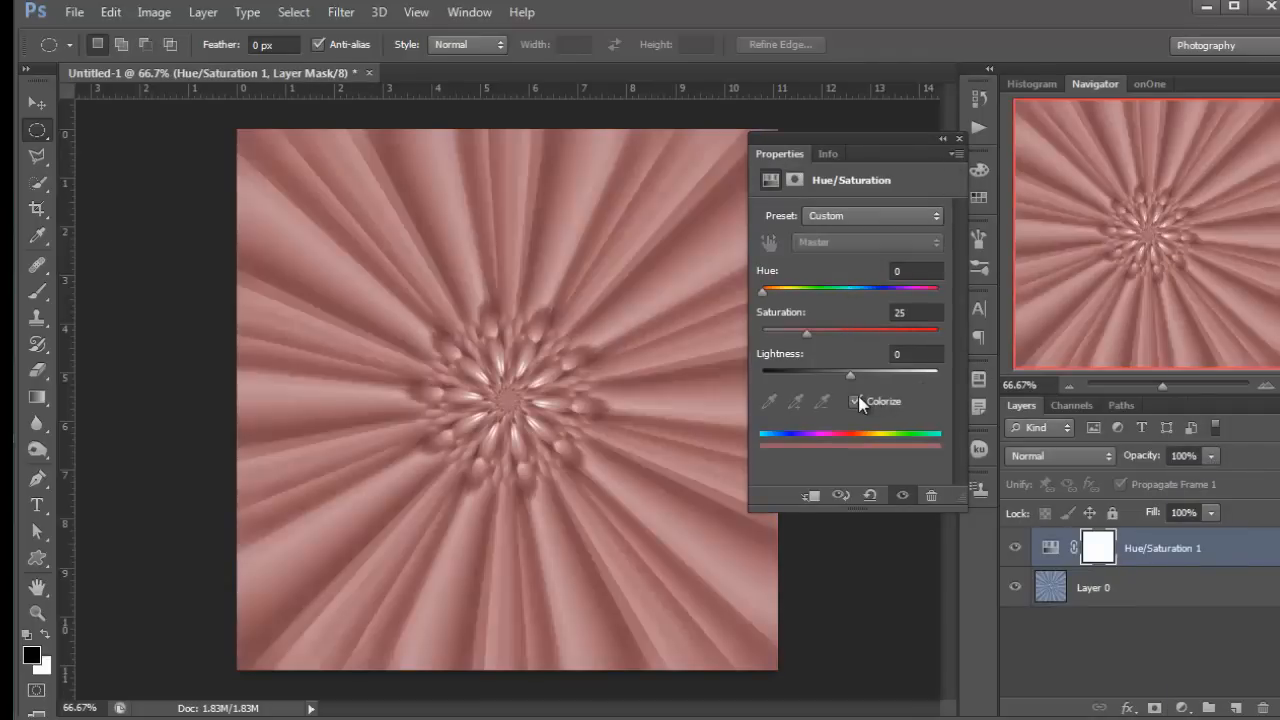
pyautogui.moveTo(808, 334); pyautogui.dragTo(866, 338)
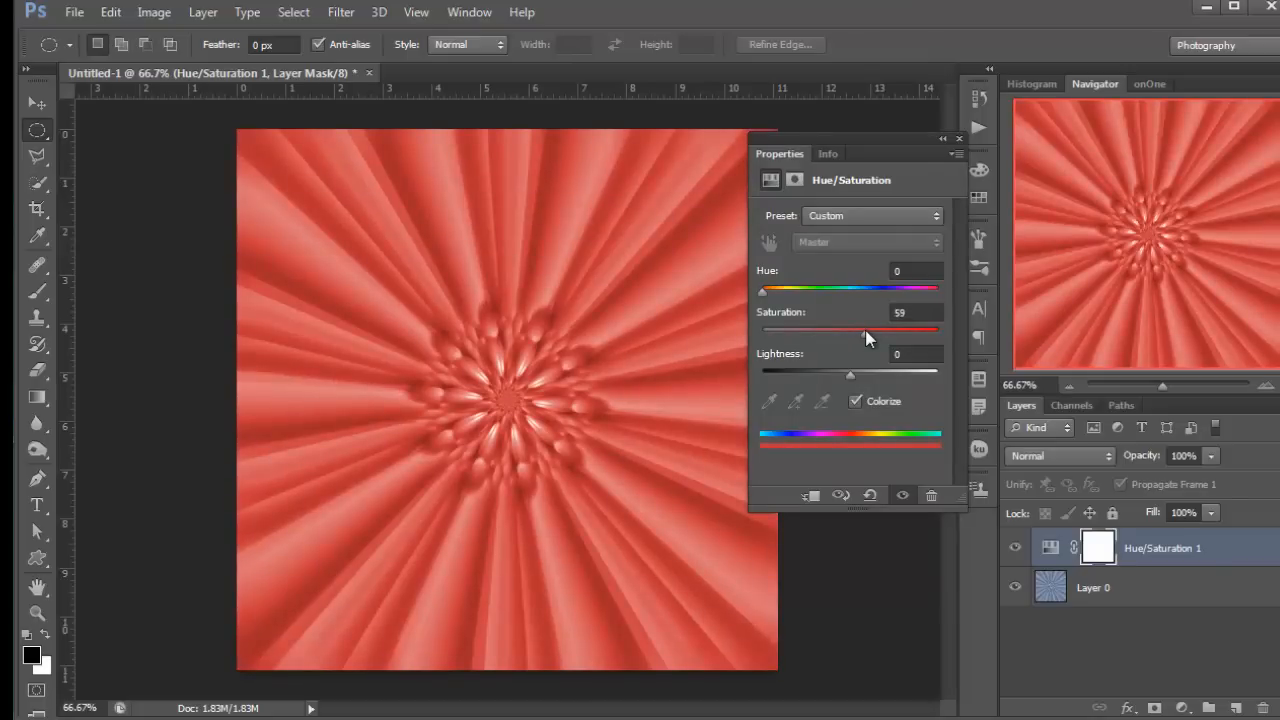
pyautogui.click(958, 140)
# Move the flower image on Layer 0 towards the lower-left corner of the canvas
pyautogui.click(1148, 587)
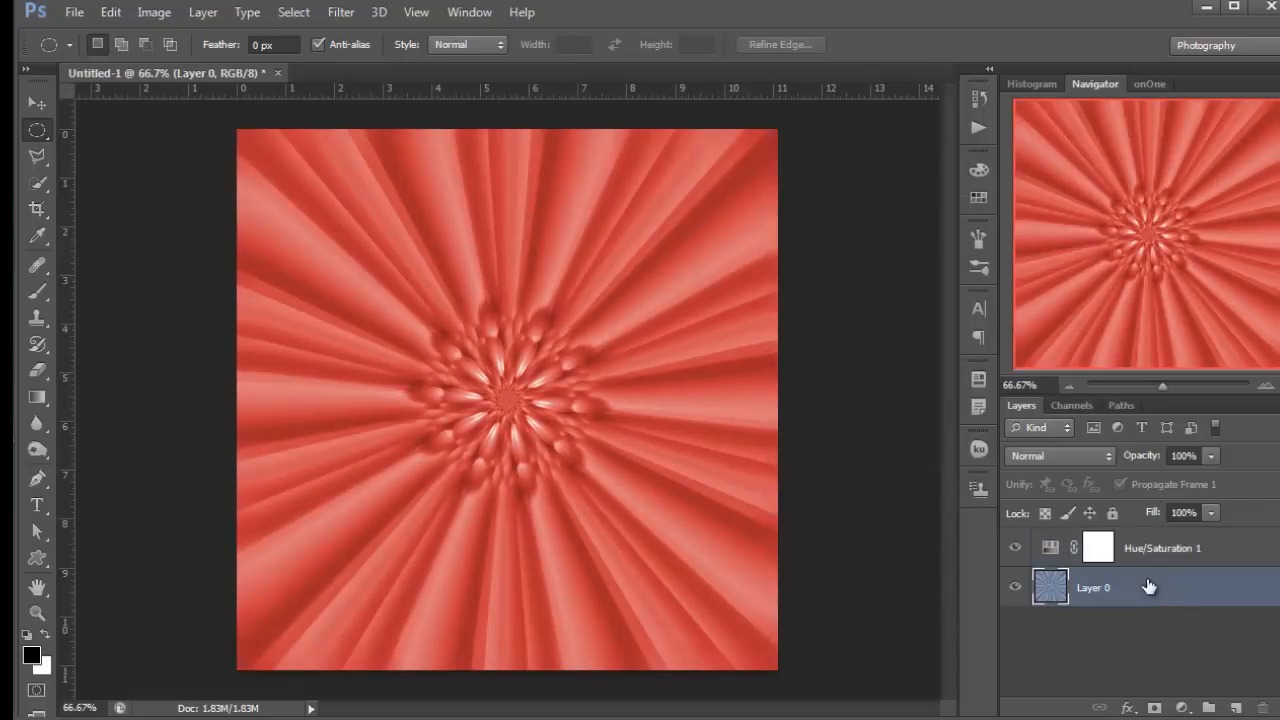
pyautogui.click(38, 104)
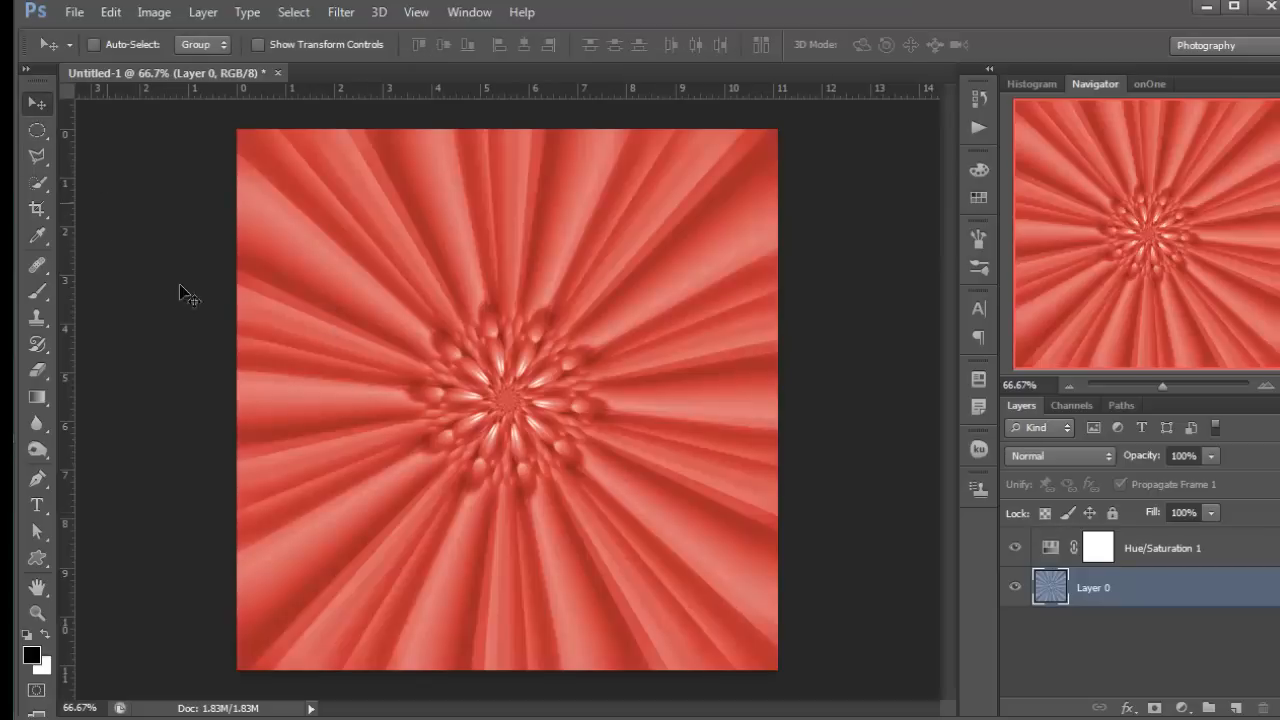
pyautogui.moveTo(486, 410); pyautogui.dragTo(339, 534)
# Scale Layer 0 to about 139% and reposition it to fill the canvas, with the flower's centre in the lower-left area
pyautogui.hotkey('ctrl', 't')
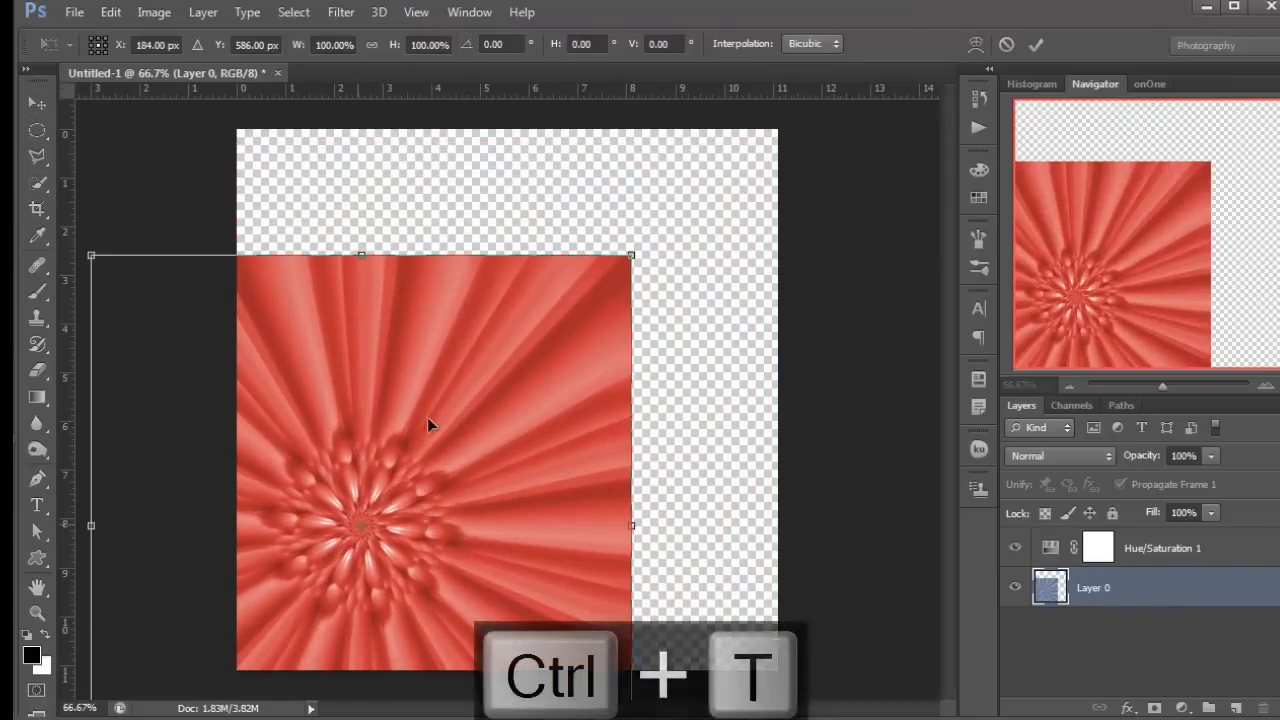
pyautogui.moveTo(631, 256); pyautogui.dragTo(843, 44)
pyautogui.moveTo(468, 420); pyautogui.dragTo(400, 514)
pyautogui.moveTo(459, 439); pyautogui.dragTo(438, 530)
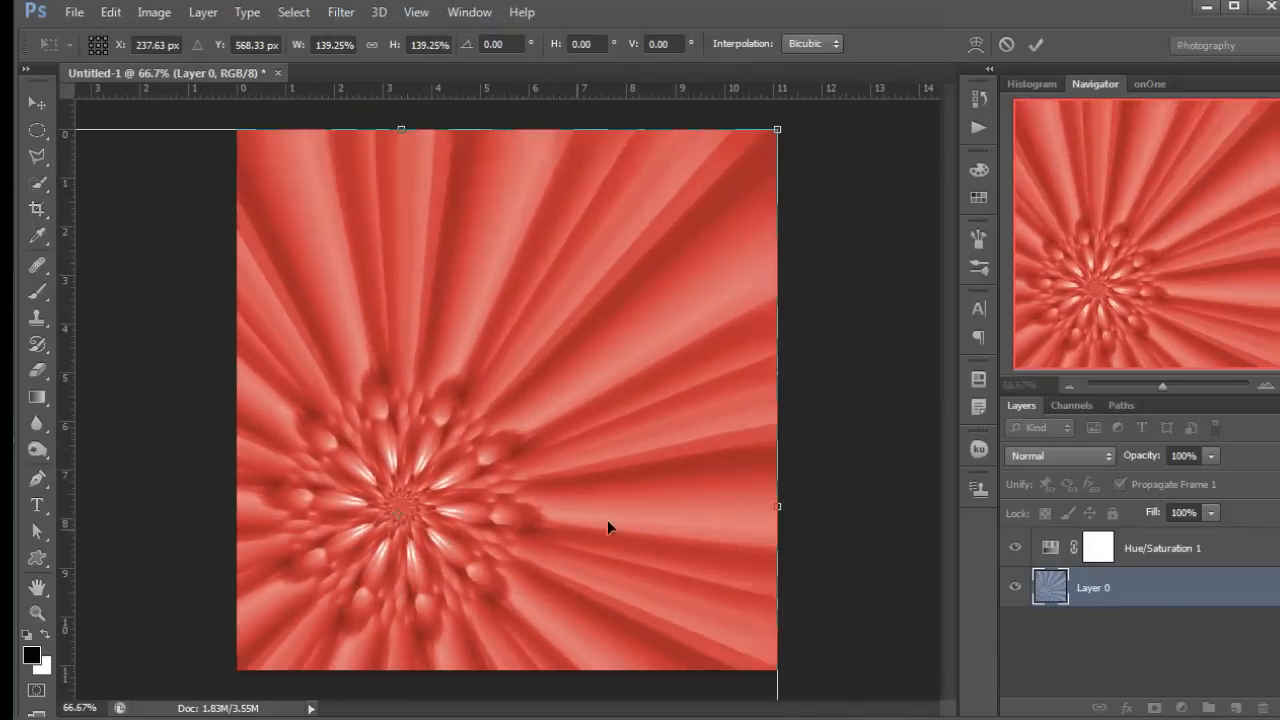
pyautogui.press('Return')
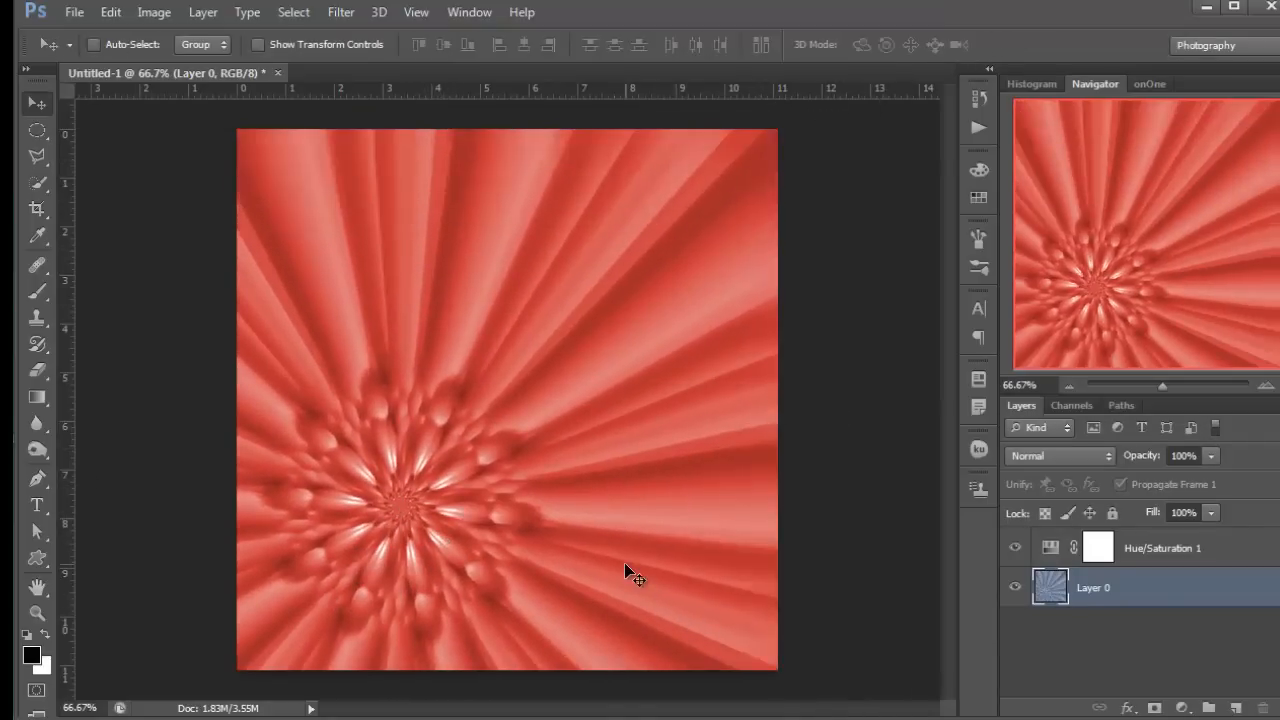